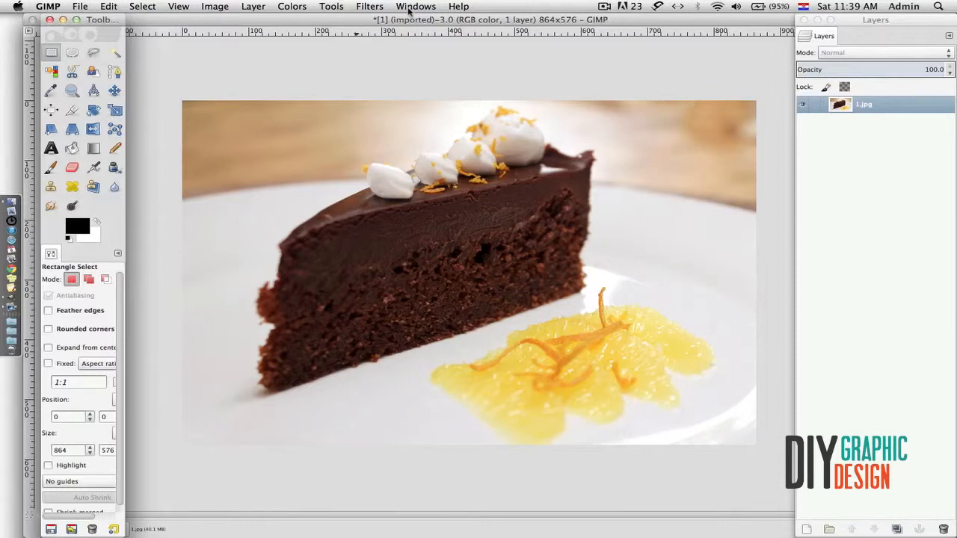
- Turn on Single-Window Mode from the Windows menu to dock all panels
click(411, 7)
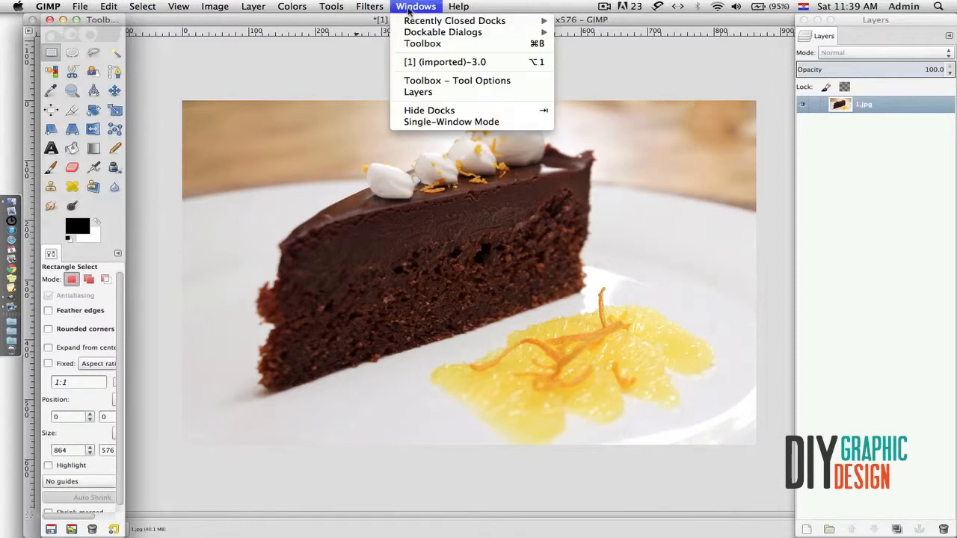
click(423, 121)
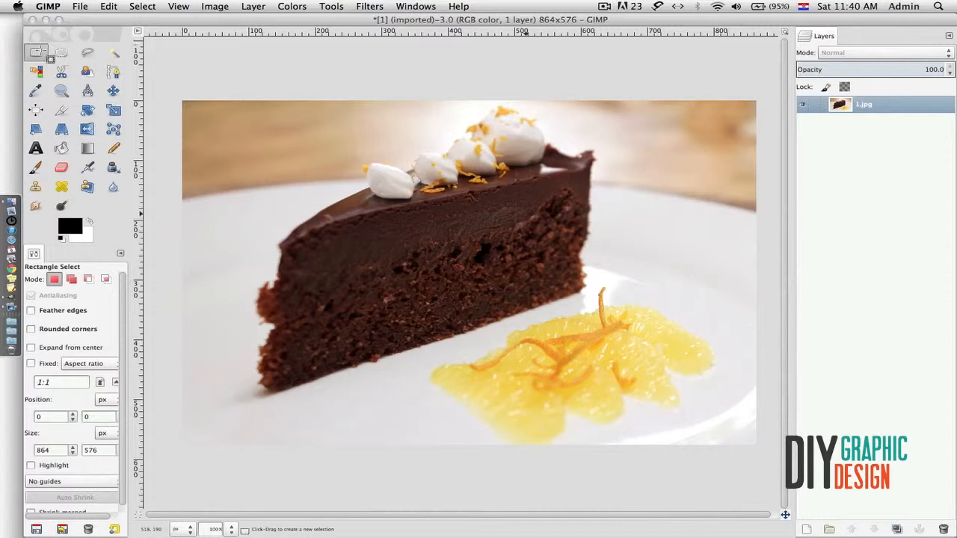
- Draw a rectangular selection on the cake, then an oval over the cake and oranges
drag(437, 222, 608, 336)
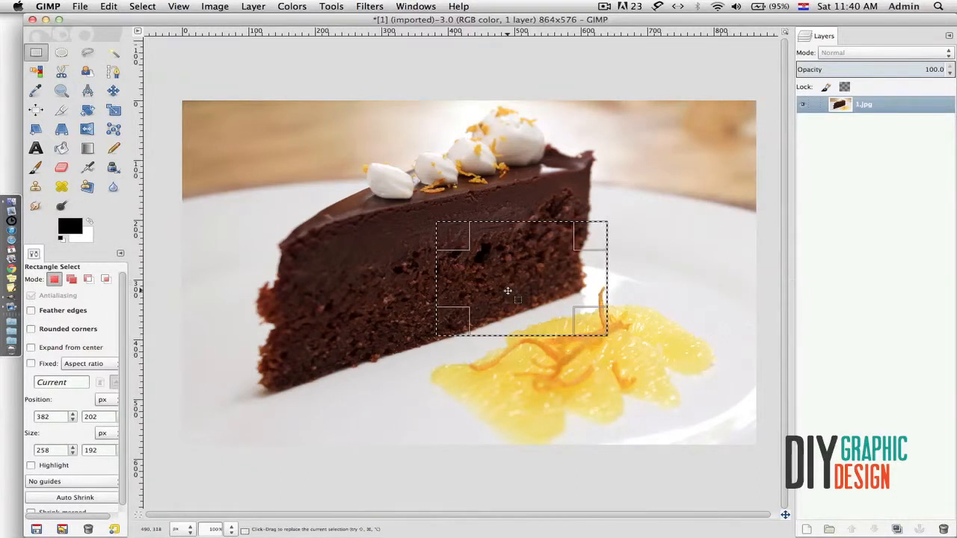
click(62, 53)
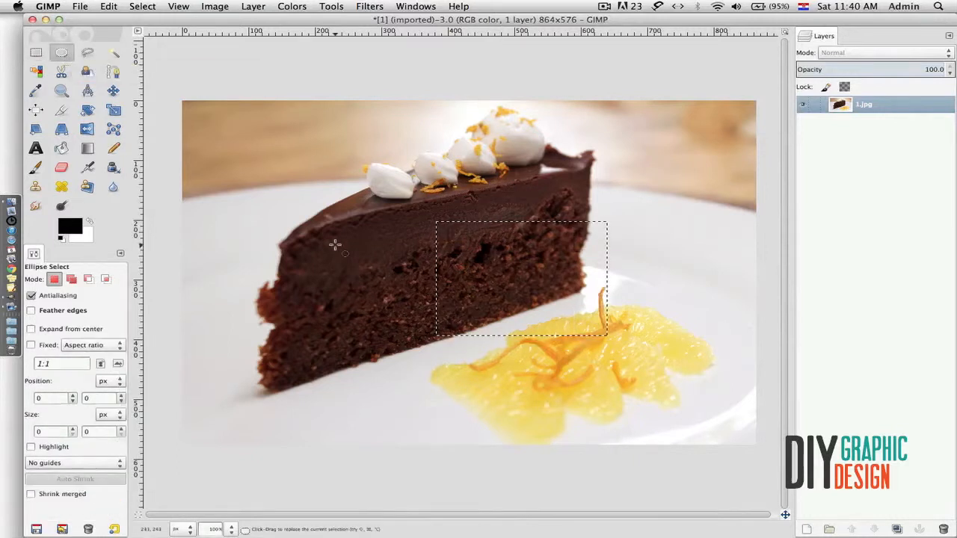
drag(336, 244, 578, 427)
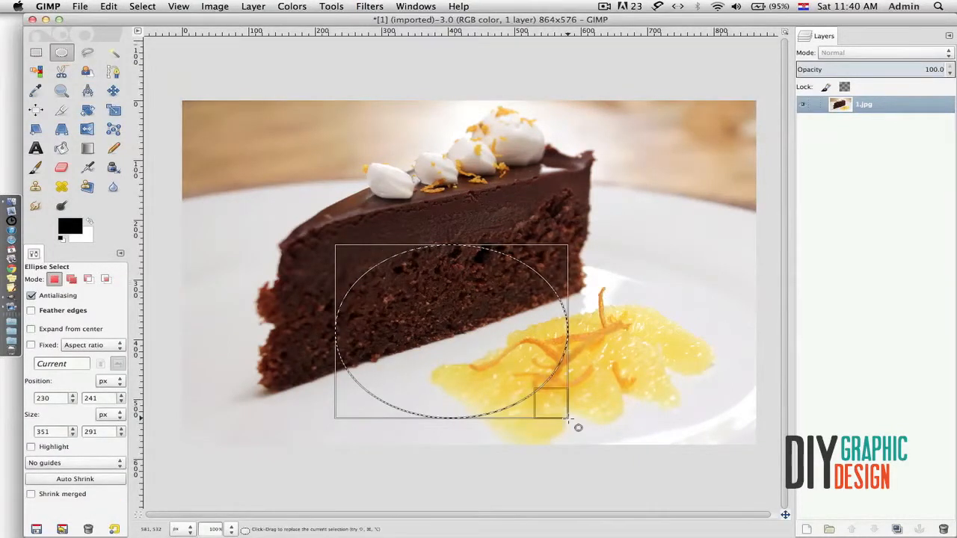
- Outline the cake slice with a five-point Free Select polygon
click(89, 51)
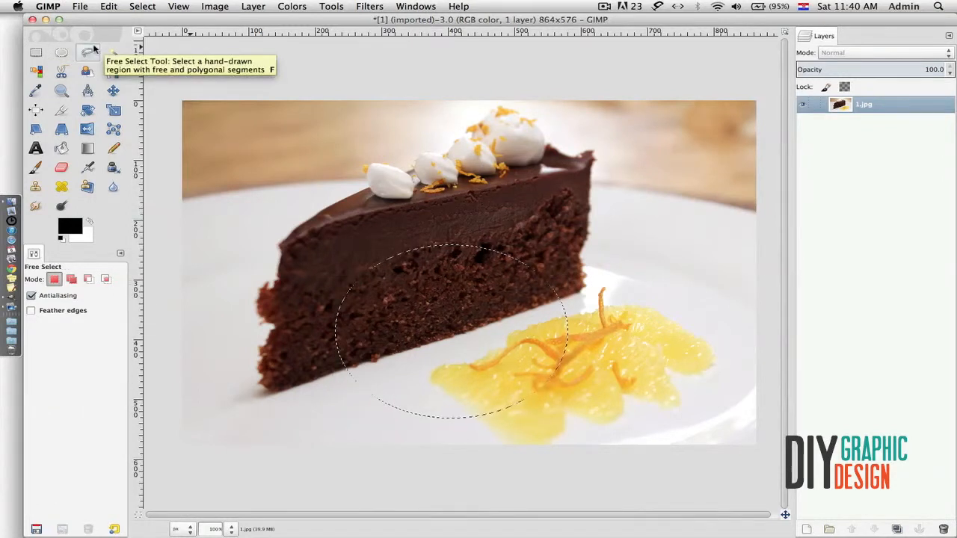
click(305, 236)
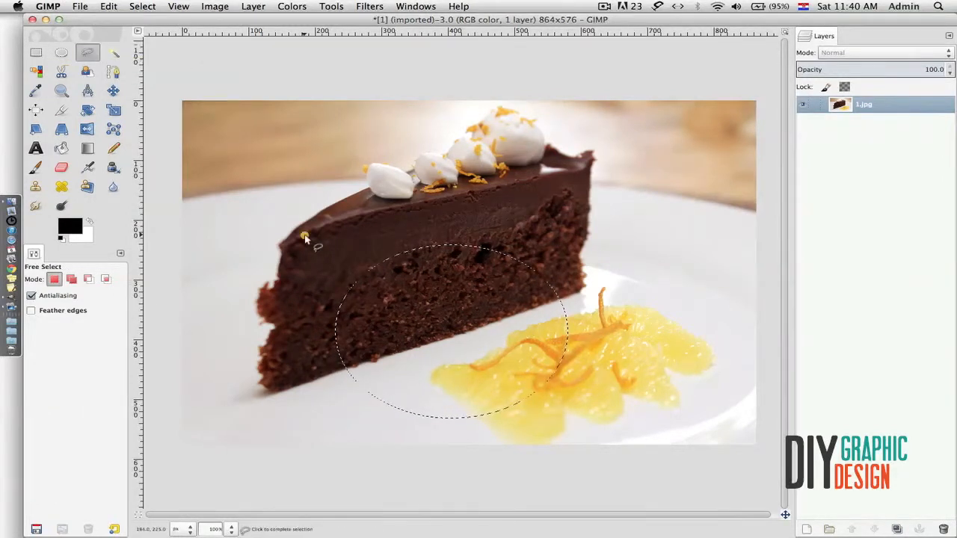
click(596, 172)
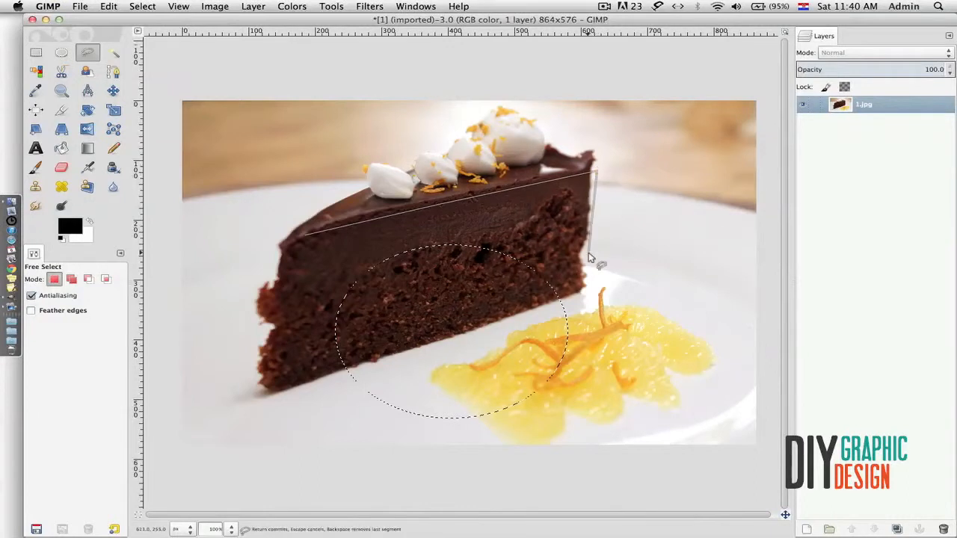
click(589, 256)
click(537, 305)
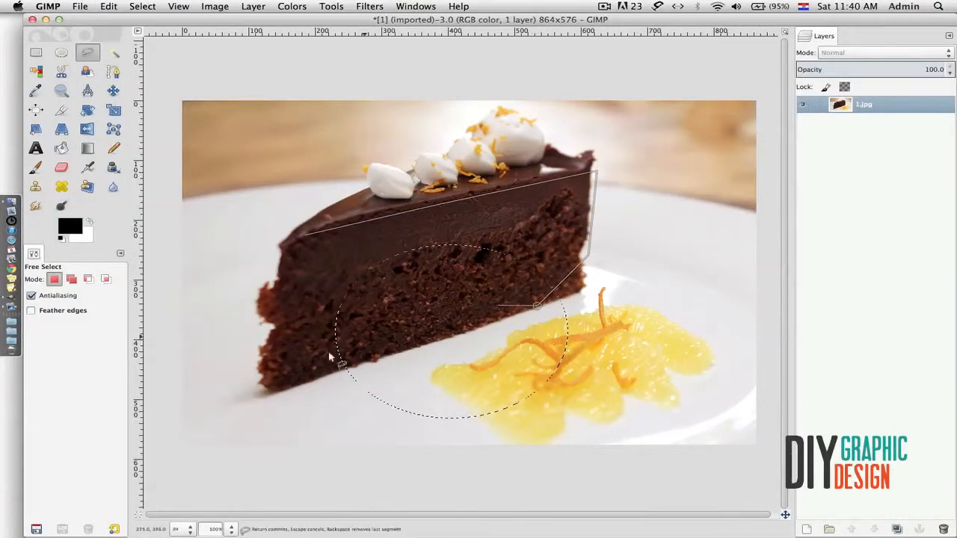
click(281, 389)
click(306, 238)
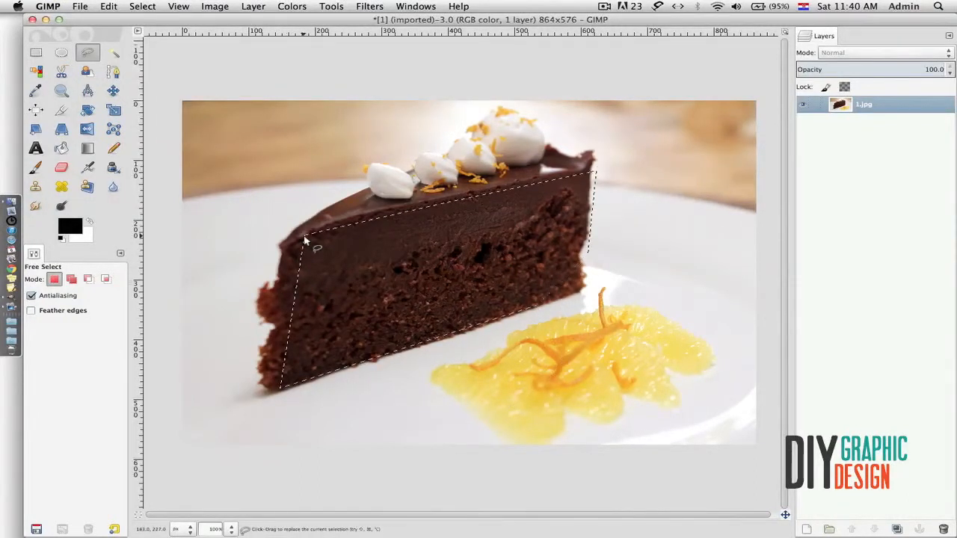
click(113, 53)
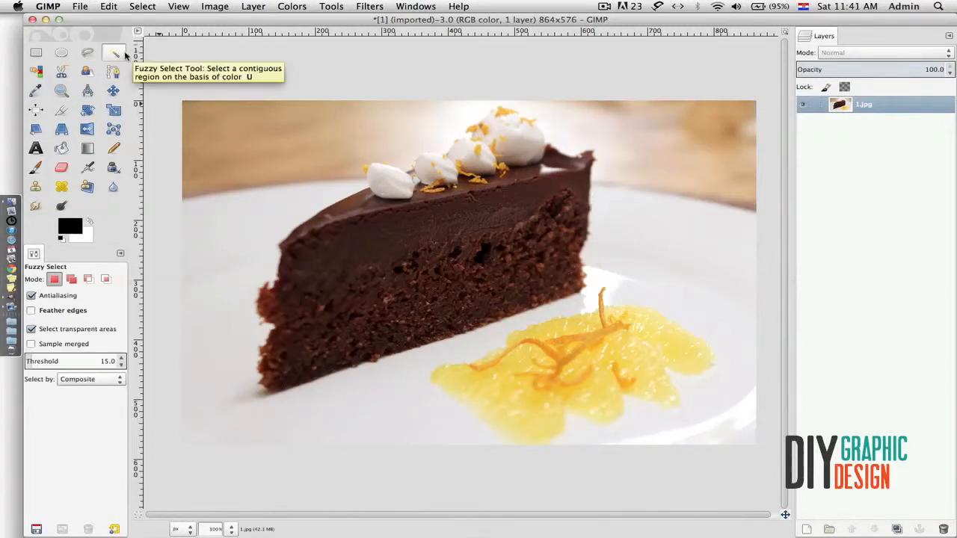
- Fuzzy-select the plate on both sides of the cake, then the cake with its chocolate top
key(ctrl+shift+a)
click(640, 249)
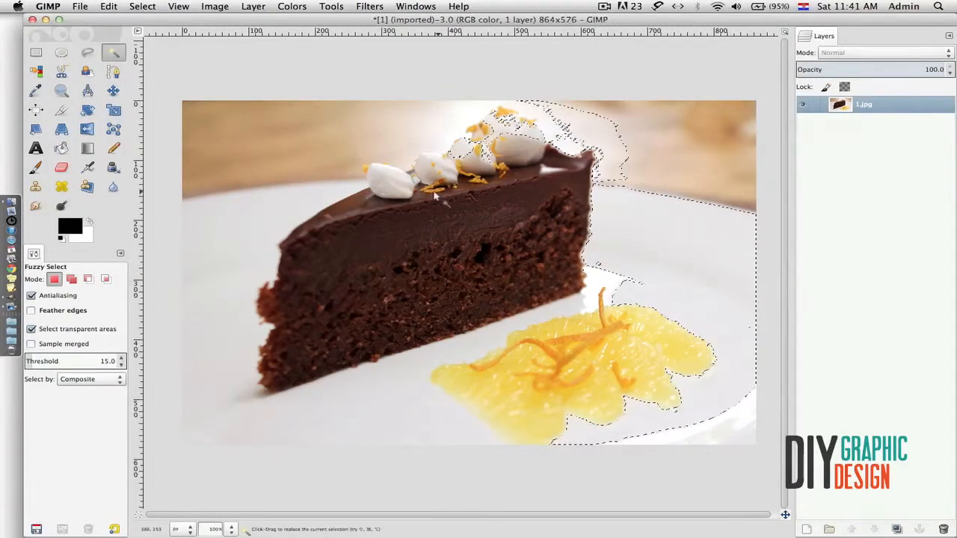
click(262, 240)
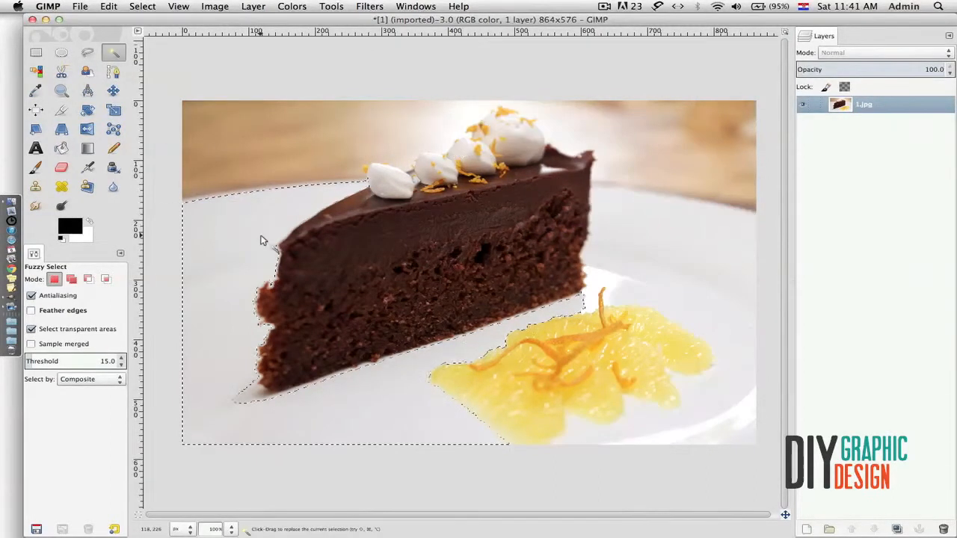
click(439, 297)
click(566, 178)
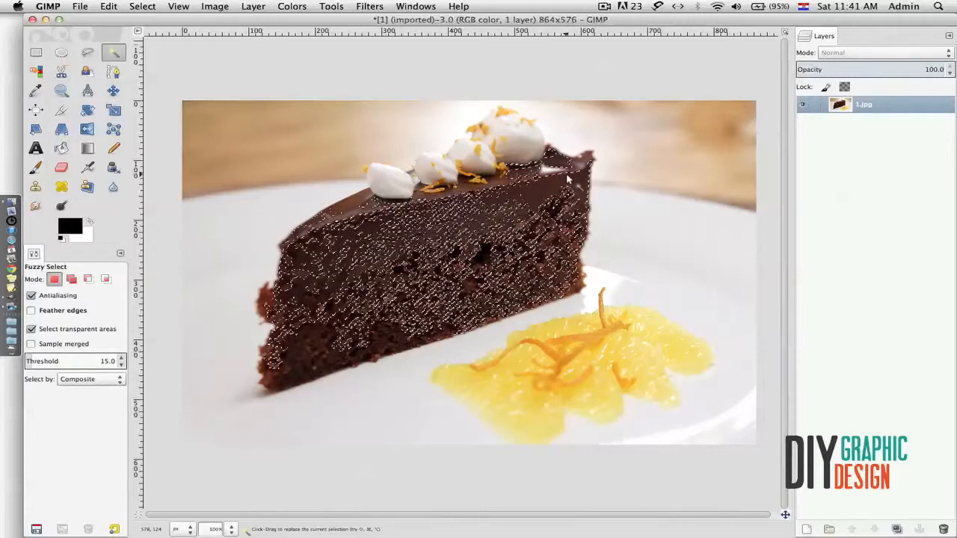
- Select all wood-coloured background with Select by Color, then clear the selection
click(35, 72)
click(215, 147)
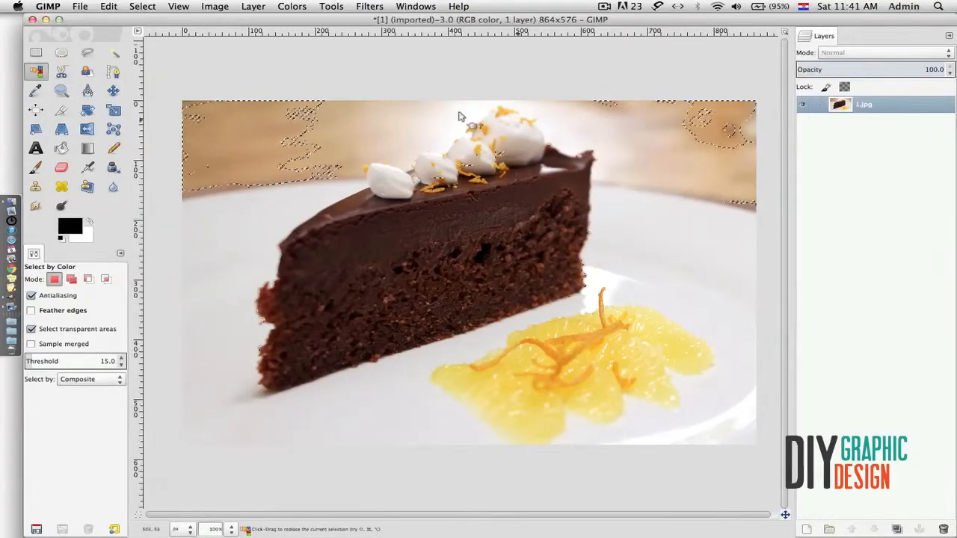
key(ctrl)
key(ctrl+shift+a)
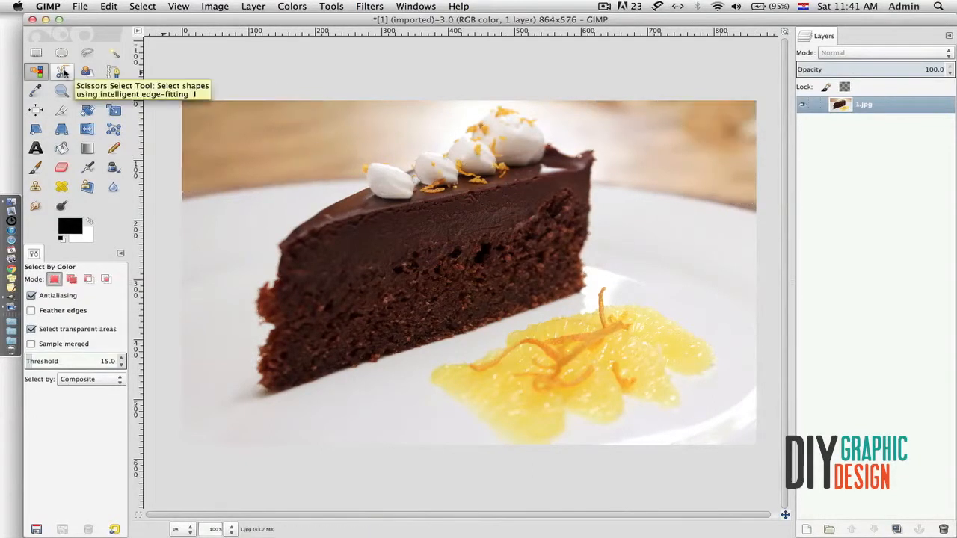
- Trace a closed Scissors Select outline around the chocolate top and cream dollops
click(61, 72)
click(281, 240)
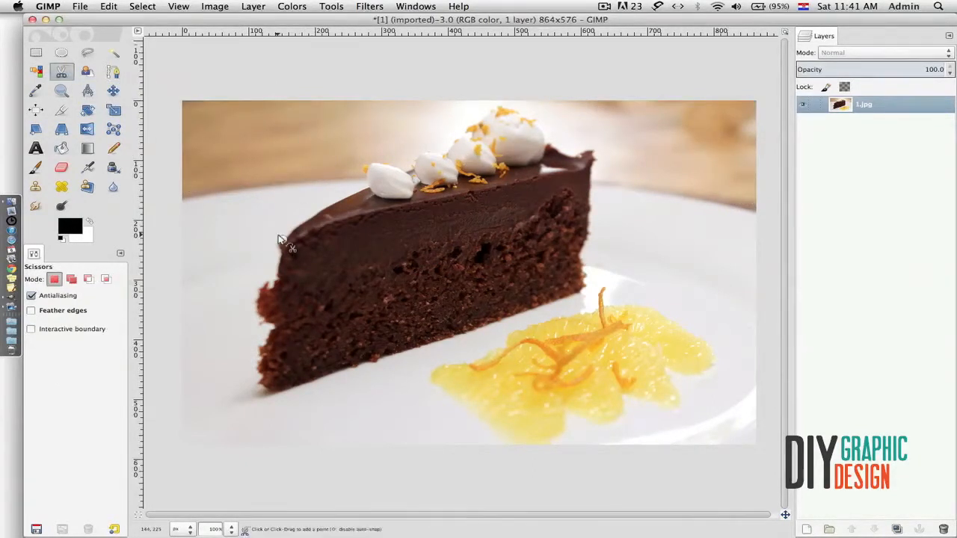
click(359, 194)
click(446, 152)
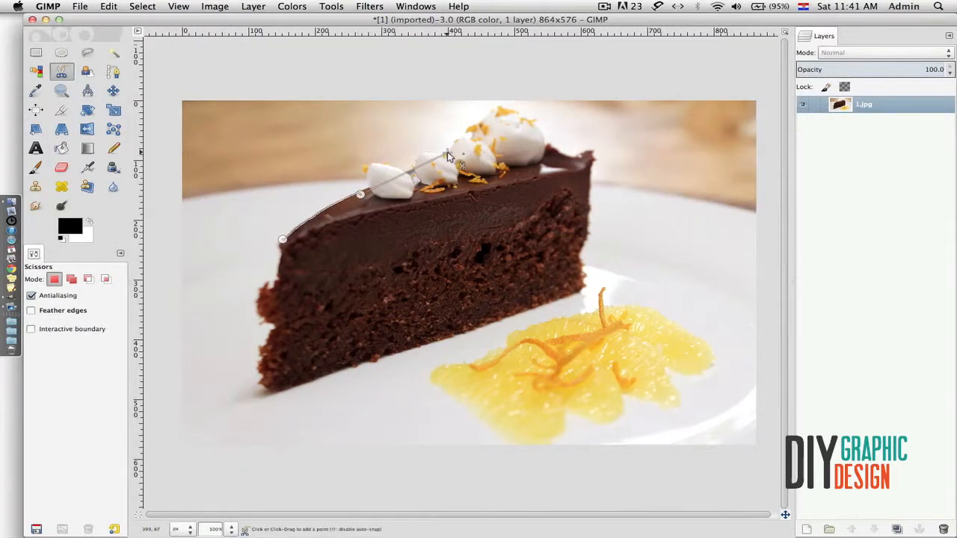
click(533, 129)
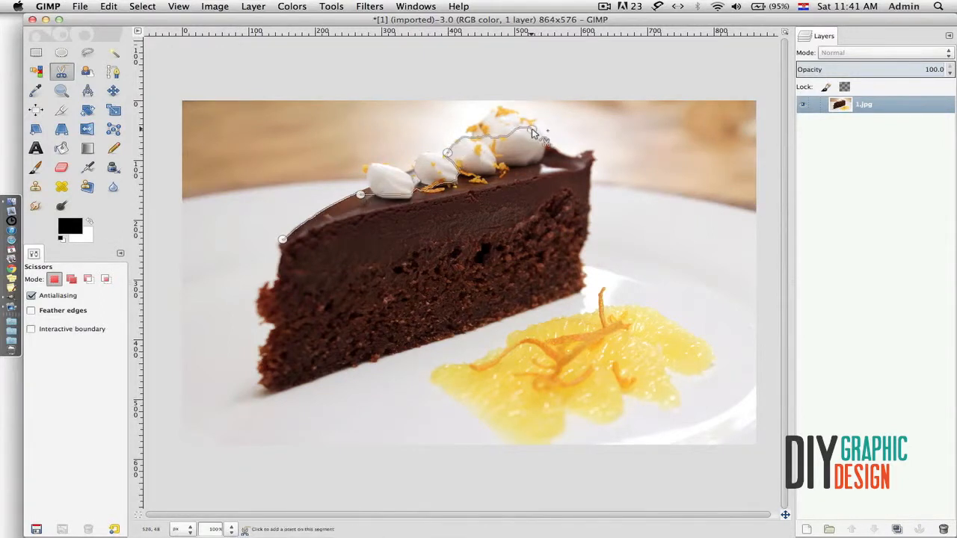
click(577, 155)
click(595, 163)
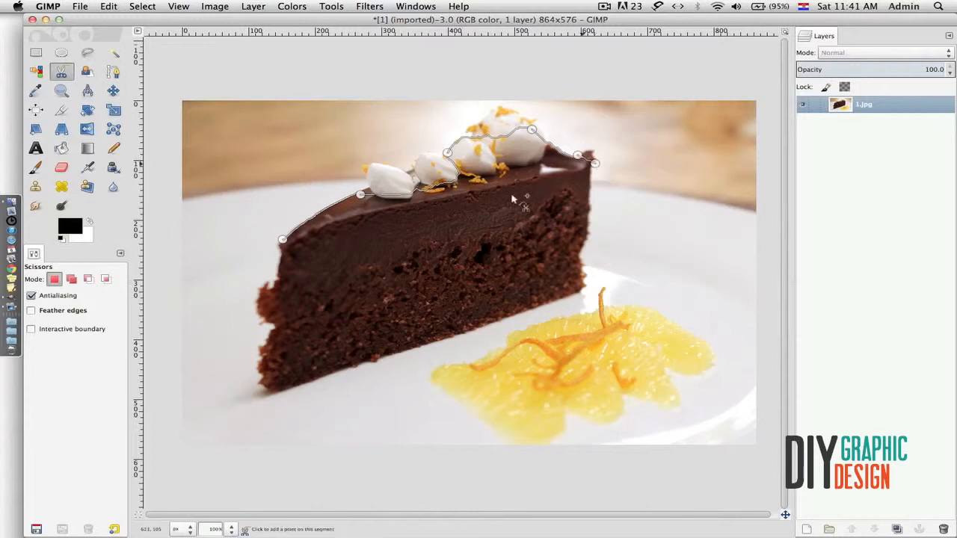
click(345, 221)
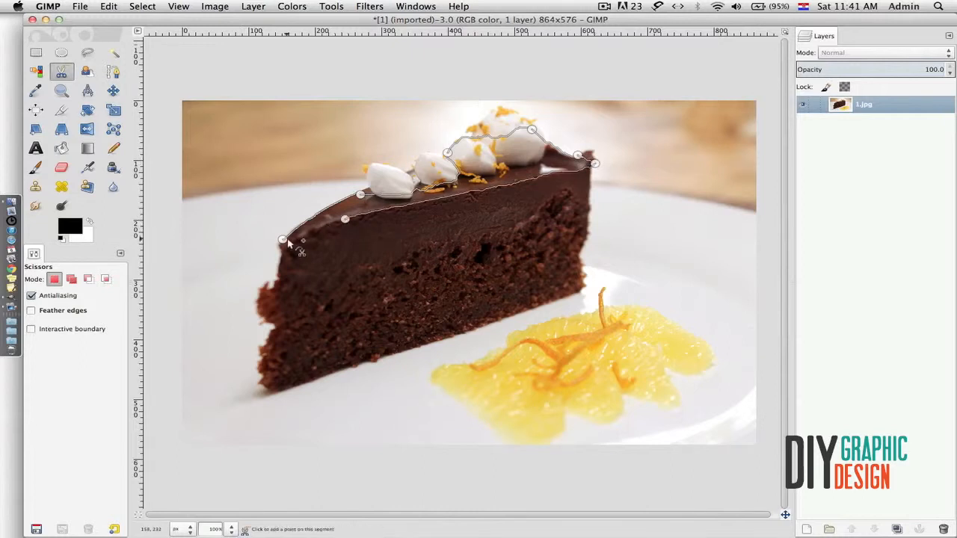
click(282, 239)
- Drag anchors so the outline hugs the first and tallest cream dollops
drag(362, 201, 359, 192)
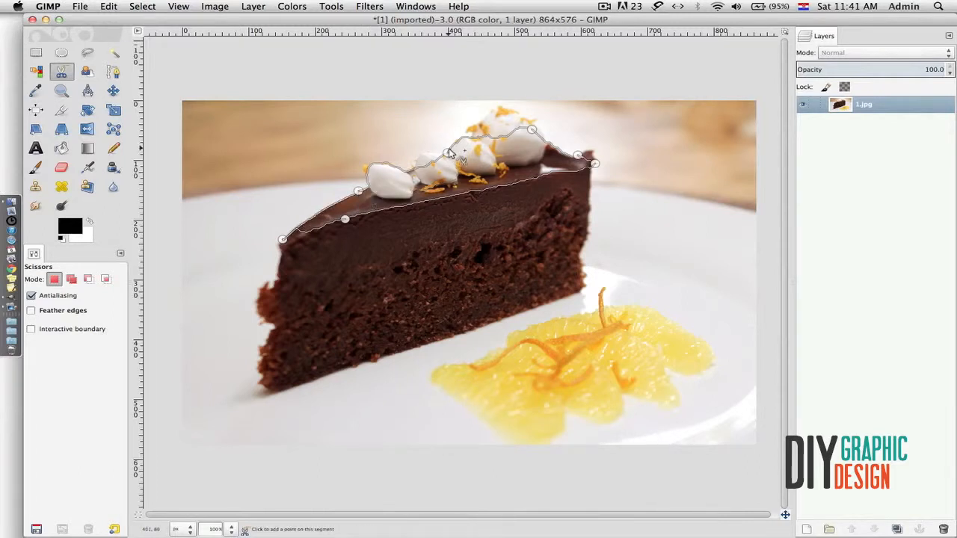
drag(532, 131, 503, 112)
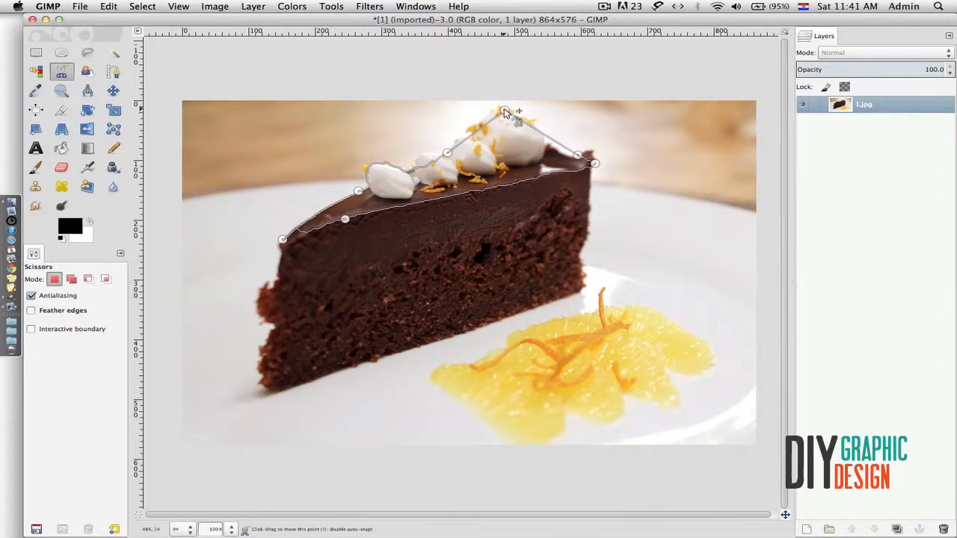
click(87, 73)
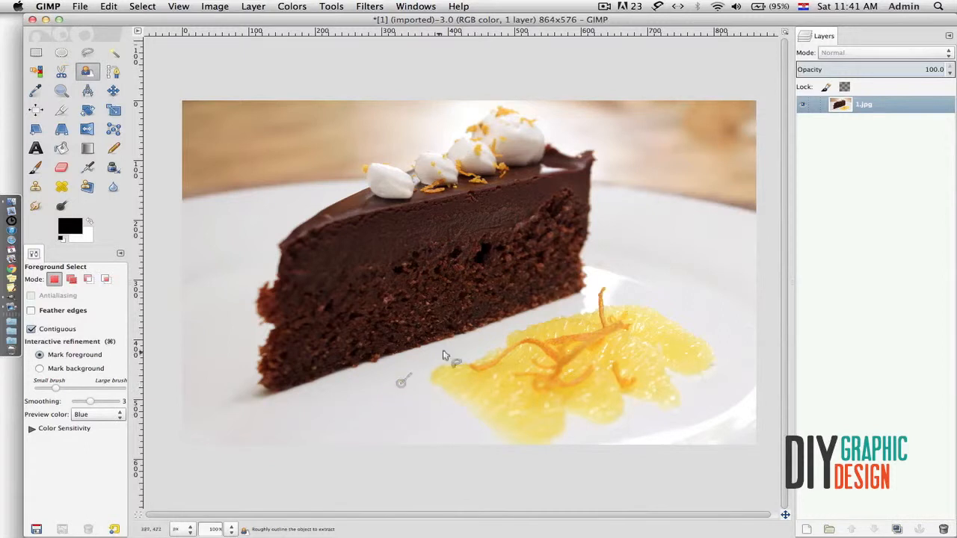
- Roughly outline the orange segments, paint them as foreground, and confirm the extraction
click(632, 267)
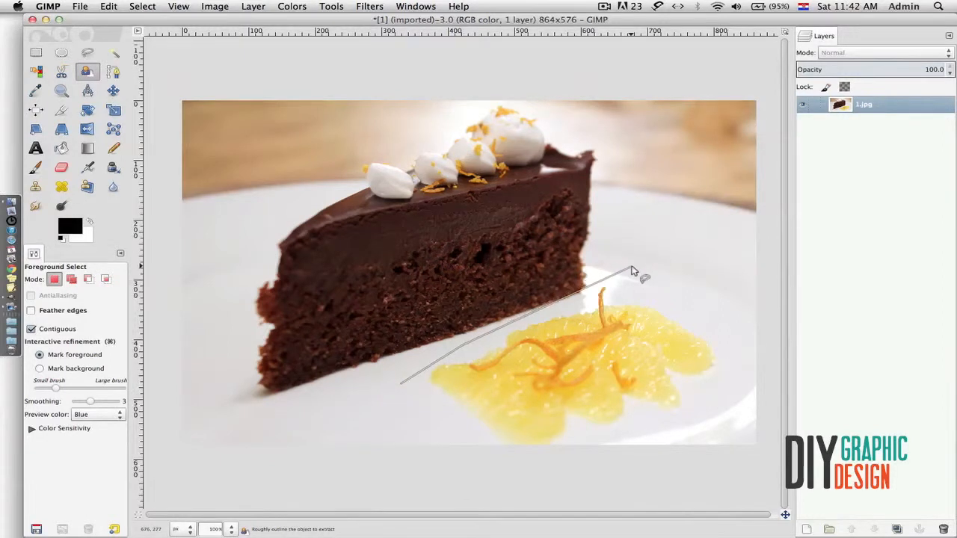
click(719, 299)
click(738, 366)
click(673, 421)
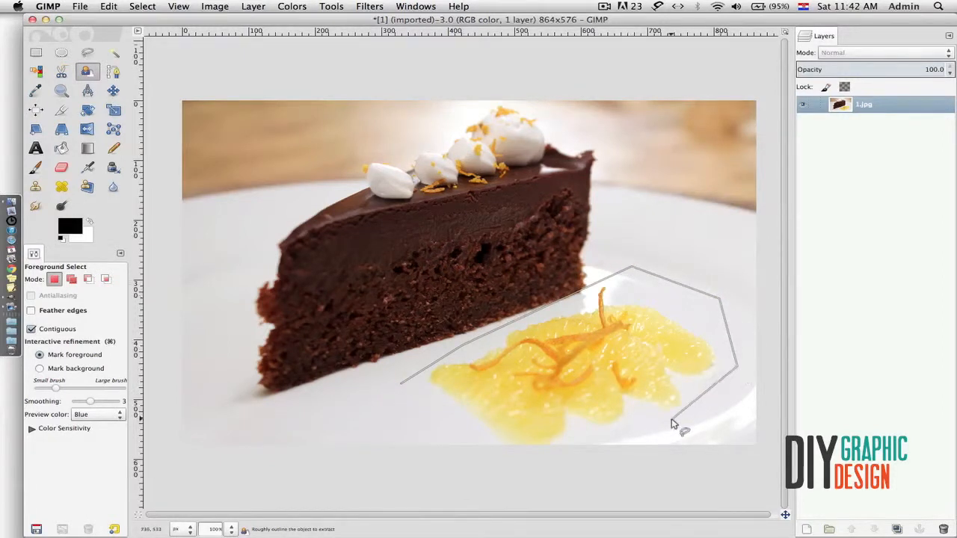
click(607, 430)
click(486, 440)
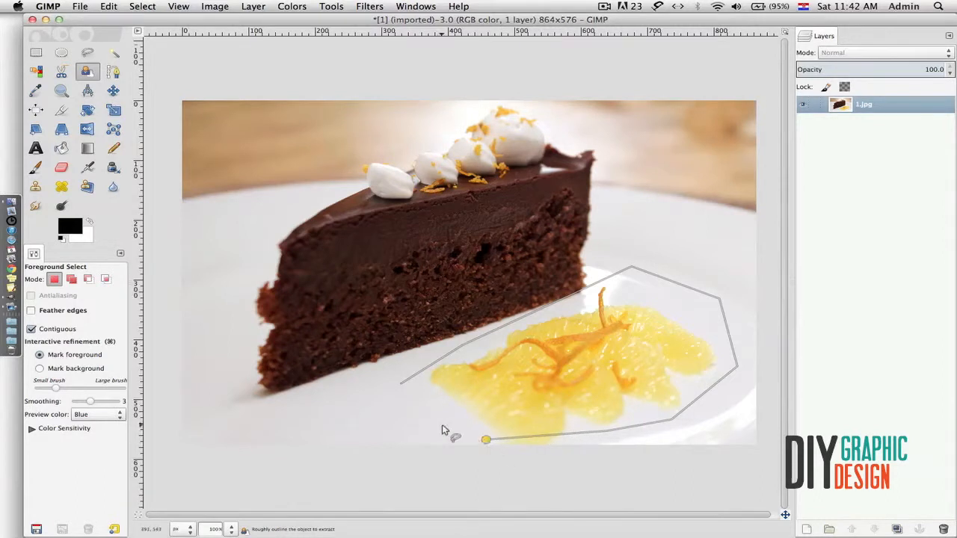
click(402, 385)
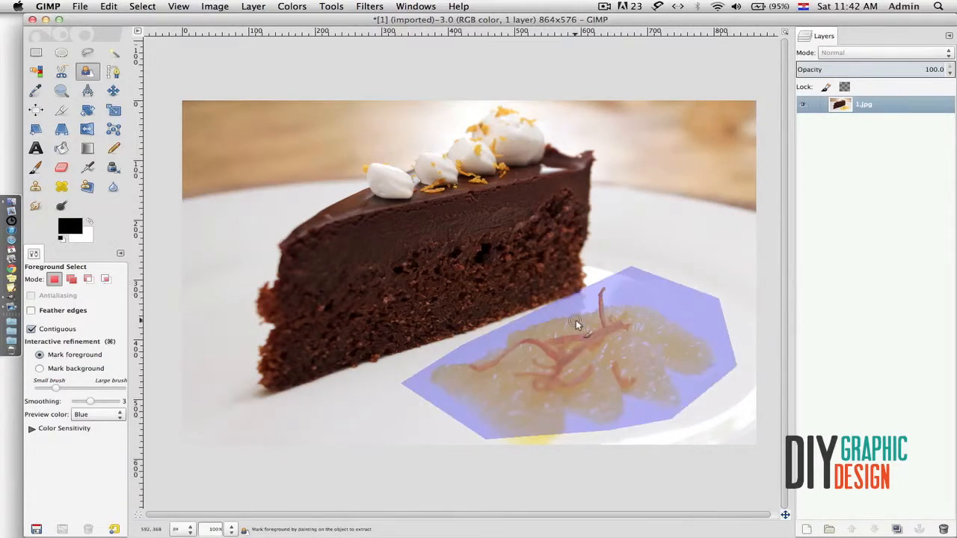
mouse_move(576, 320)
mouse_down()
mouse_move(534, 352)
mouse_move(564, 362)
mouse_move(619, 344)
mouse_move(556, 385)
mouse_up()
key(Return)
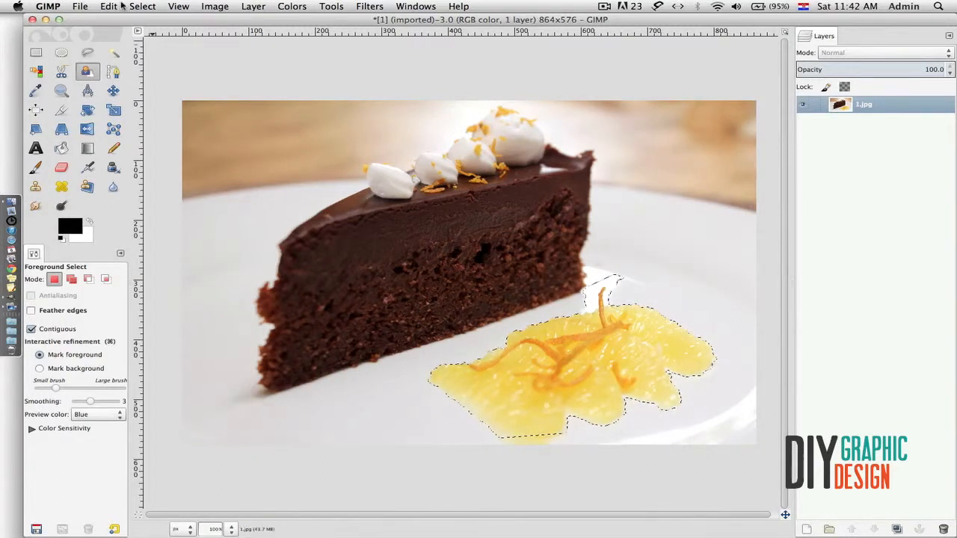
- Choose Select > None to drop the selection around the oranges
click(143, 6)
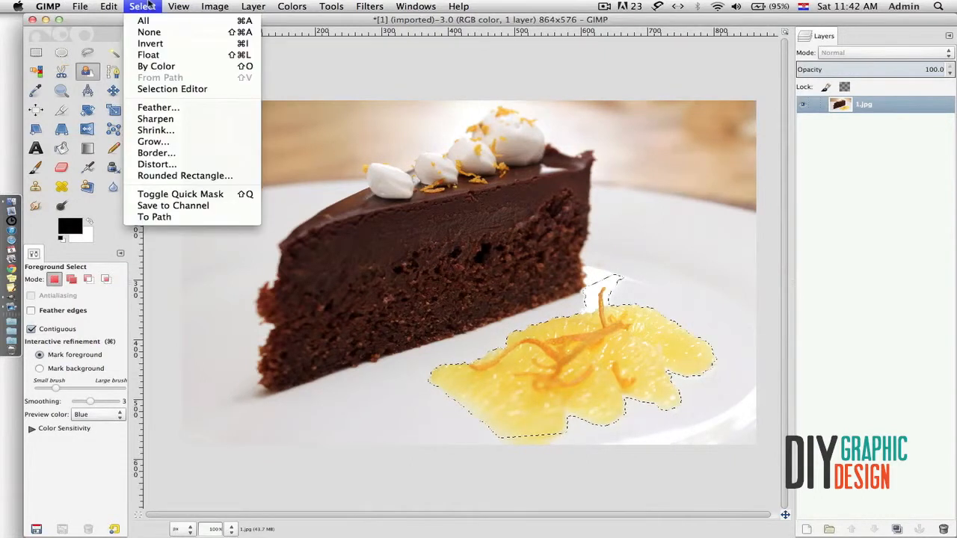
click(153, 34)
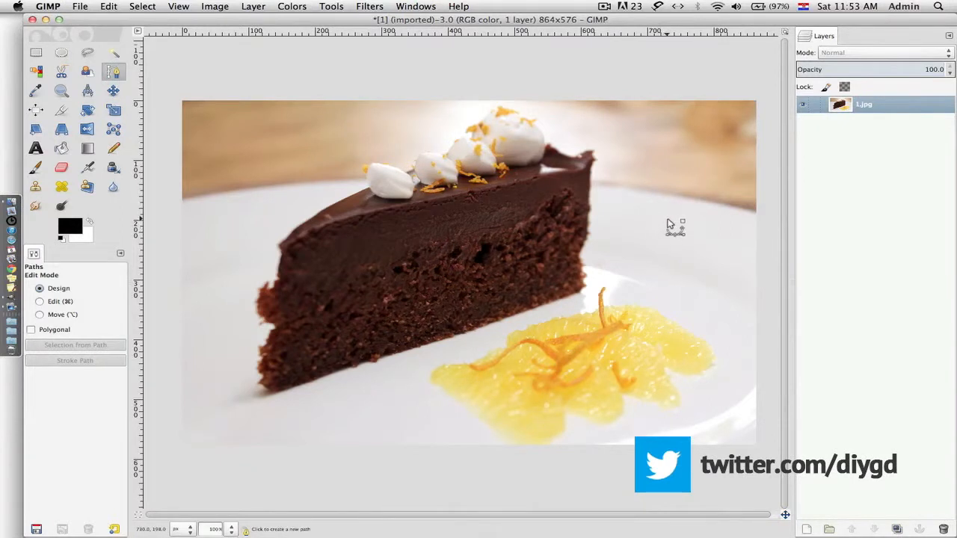
- Draw a closed curved path on the plate, reshape its curves, and convert it to a selection
key(a)
key(b)
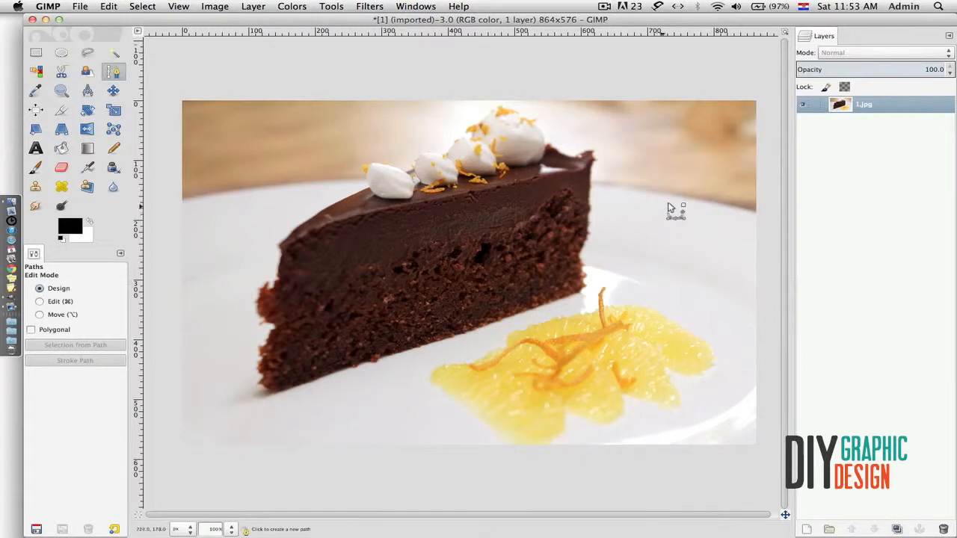
click(646, 214)
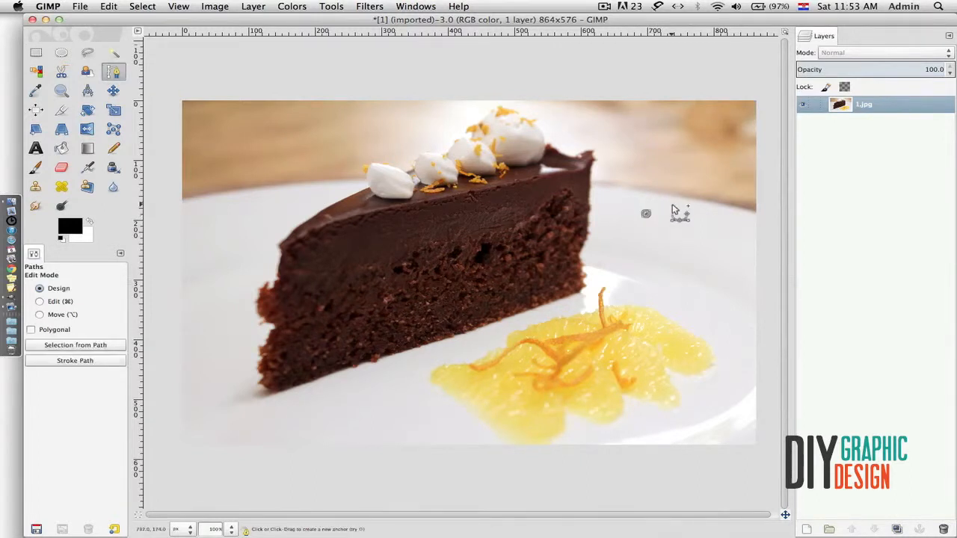
drag(678, 207, 662, 173)
click(697, 248)
drag(725, 237, 740, 225)
drag(670, 260, 663, 273)
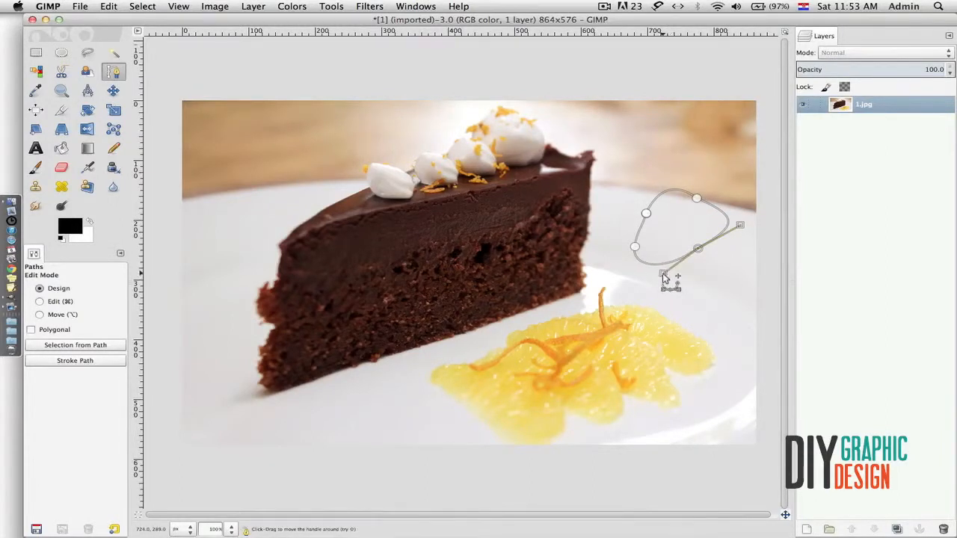
click(72, 346)
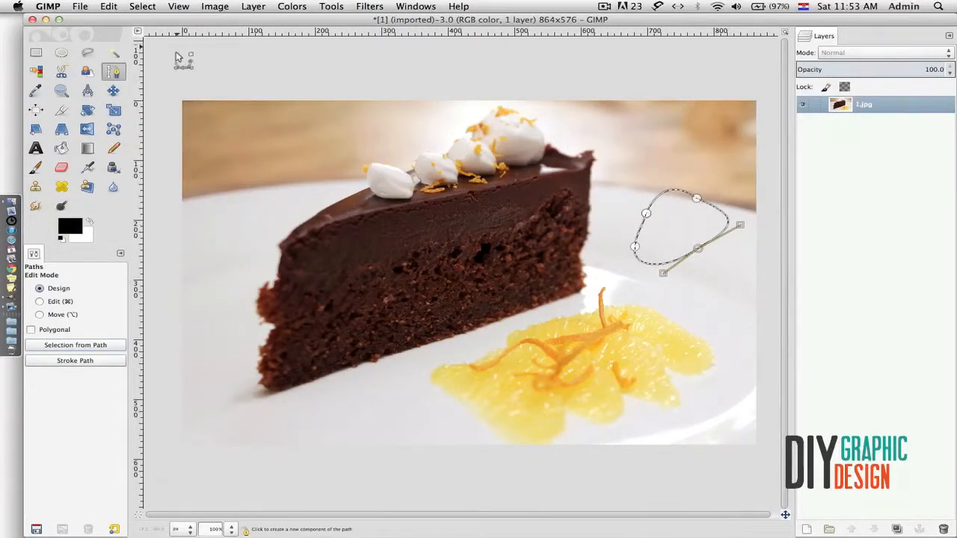
click(61, 148)
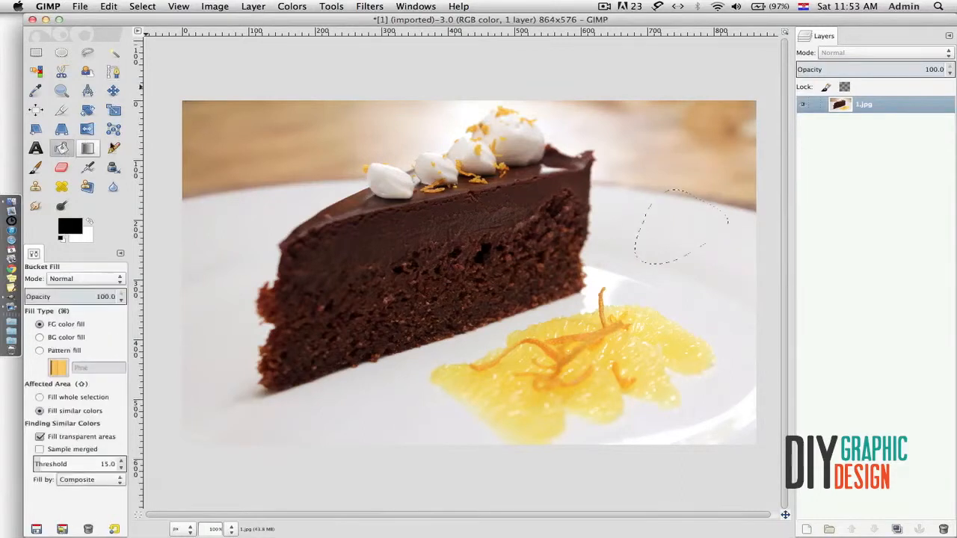
- Bucket-fill the curved selection black, select none, then undo the fill
click(658, 209)
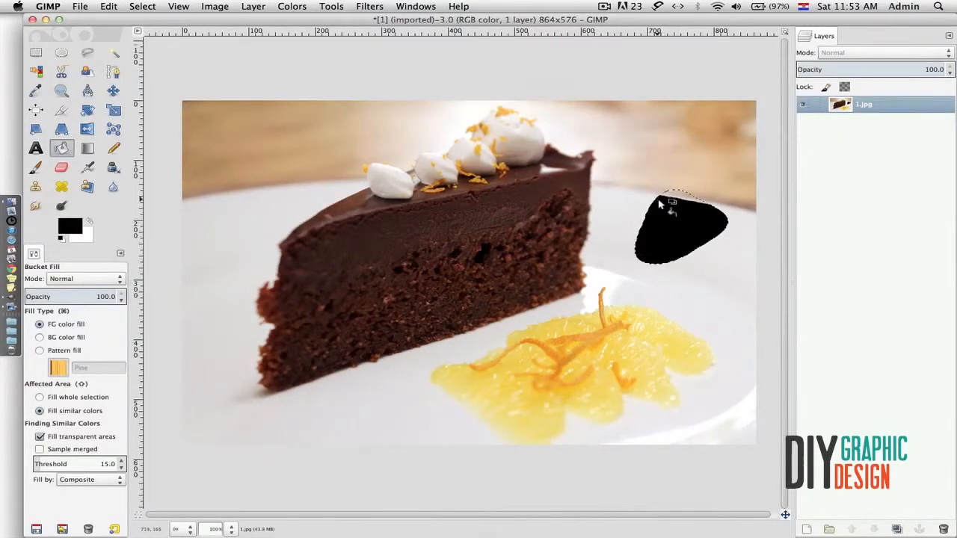
key(super+shift+a)
key(r)
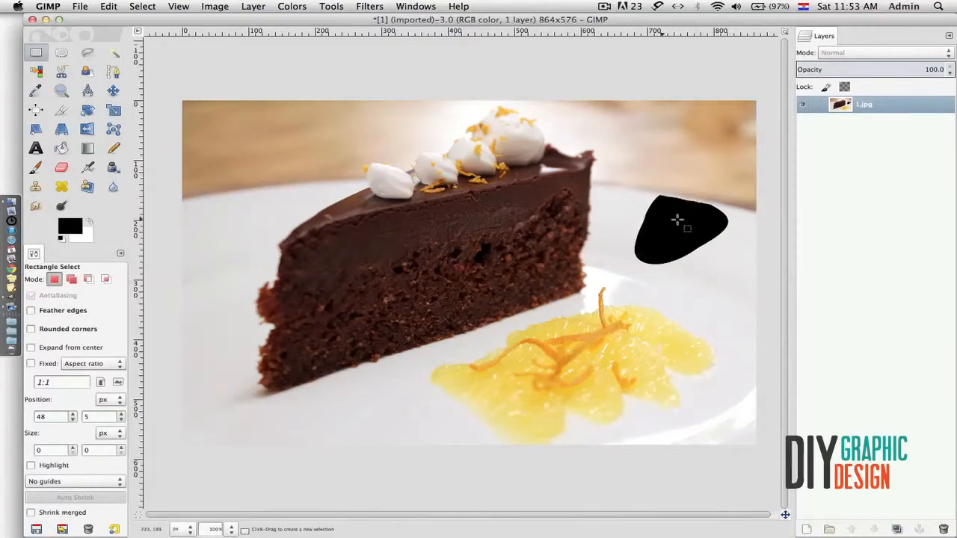
key(super+z)
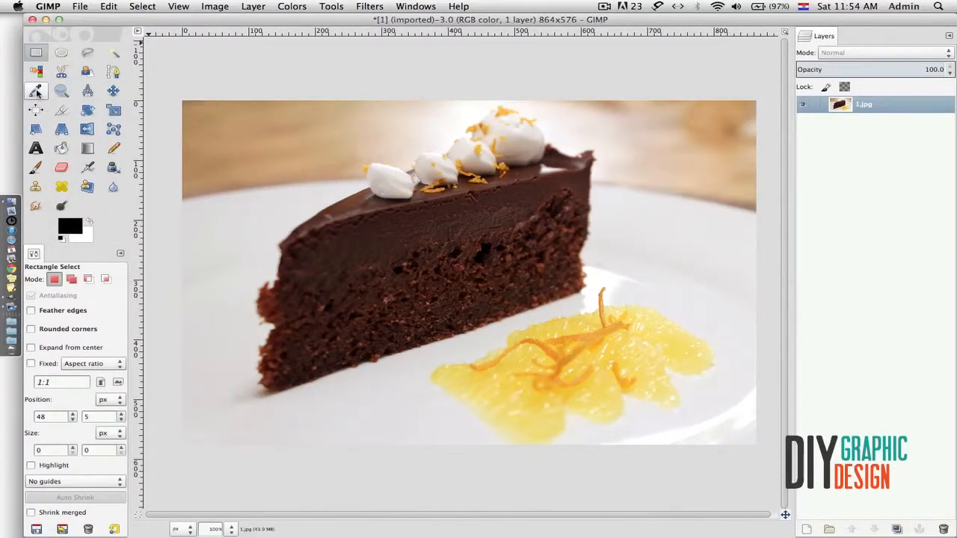
- Use the Color Picker to sample the cake's dark brown, after briefly trying the orange zest
click(35, 91)
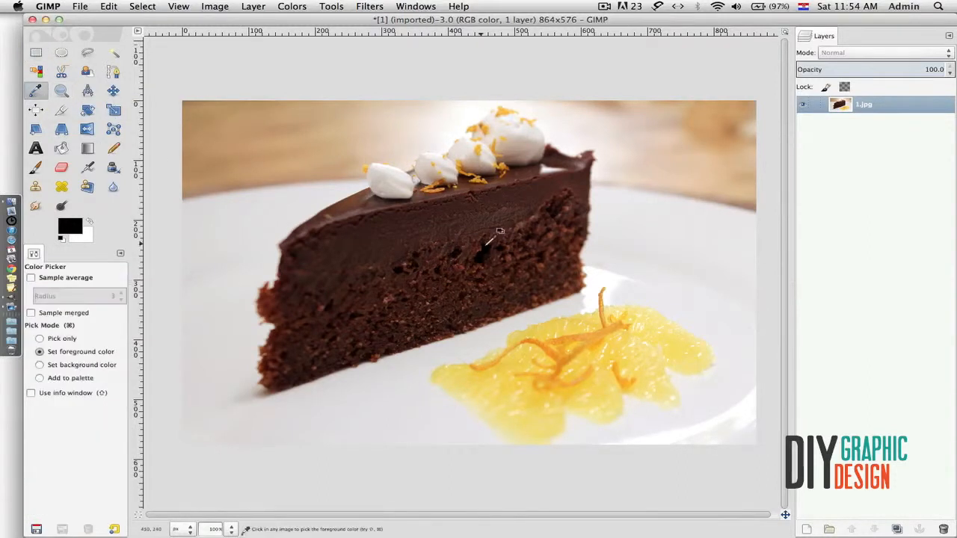
click(471, 220)
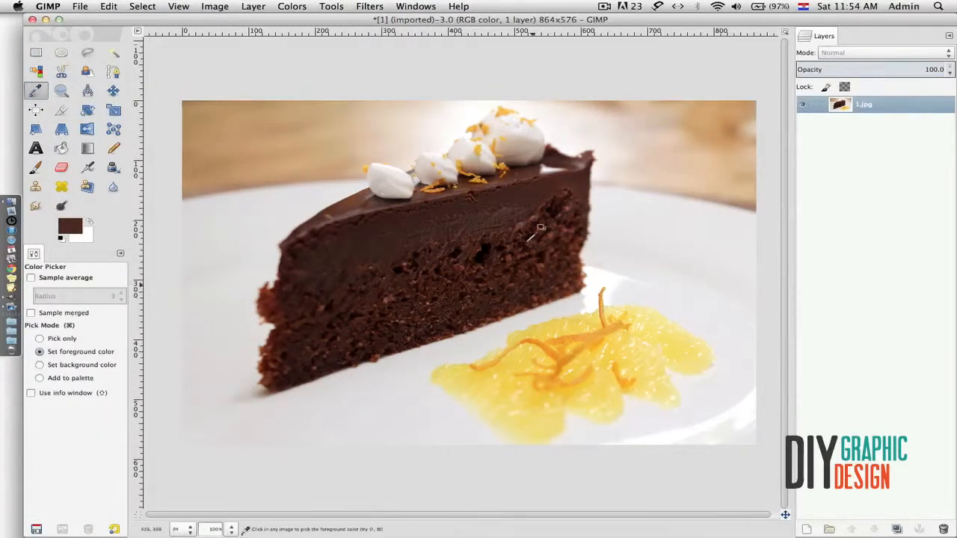
click(432, 184)
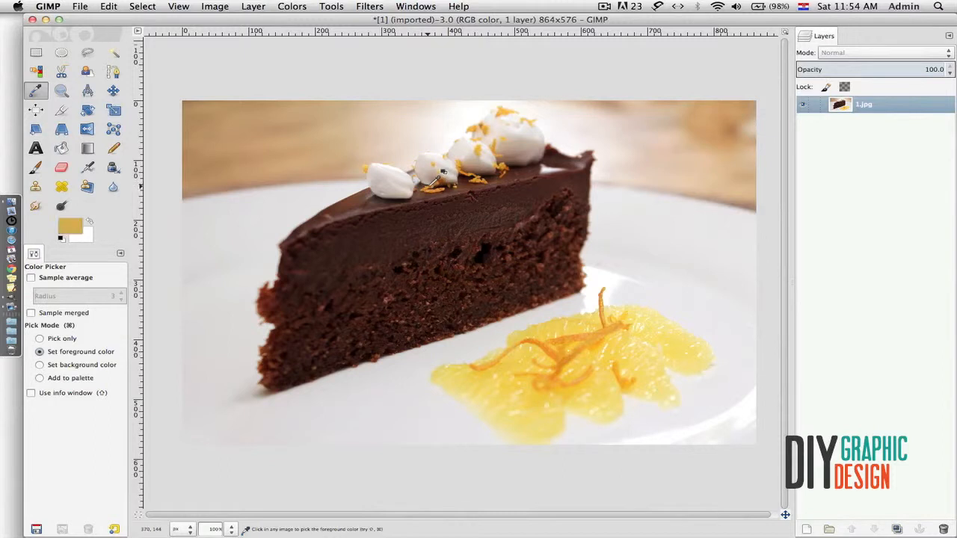
click(70, 226)
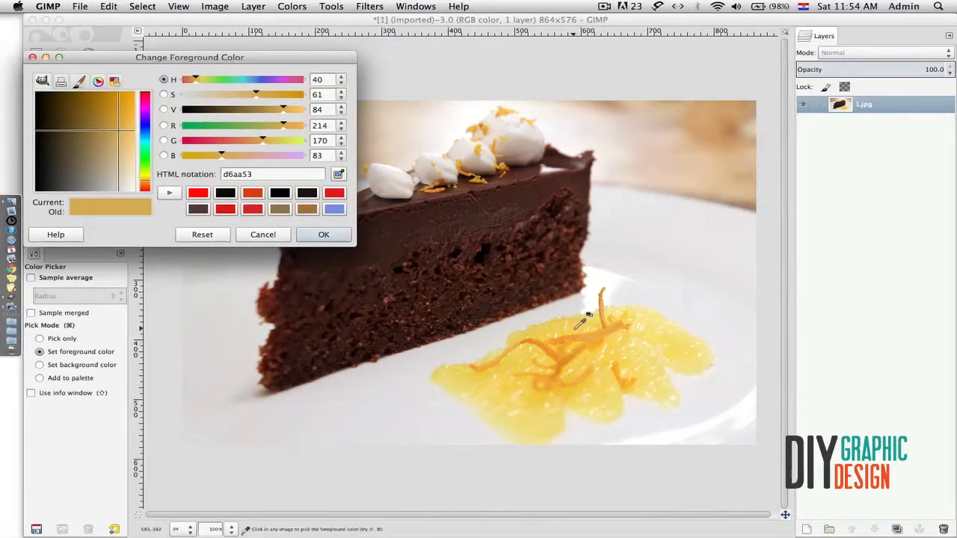
key(Return)
click(478, 218)
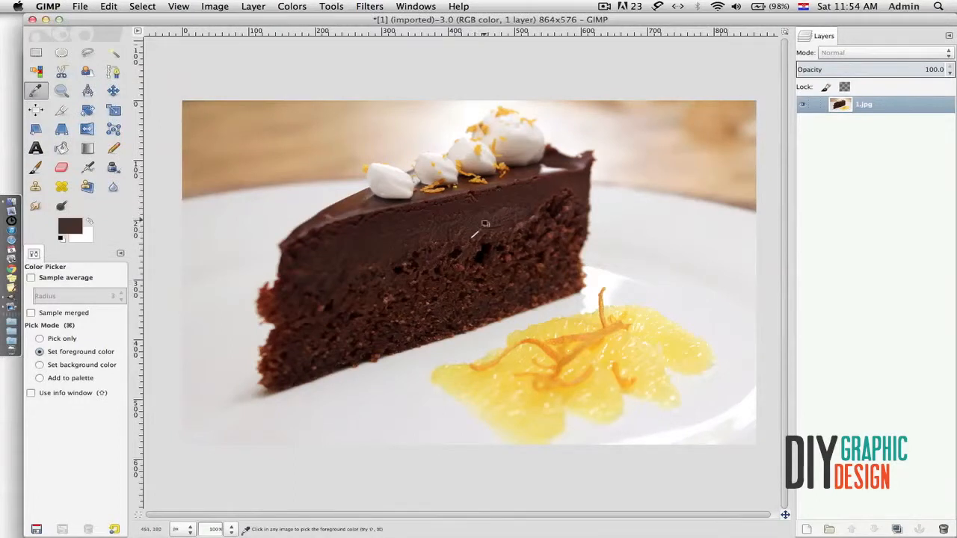
click(63, 90)
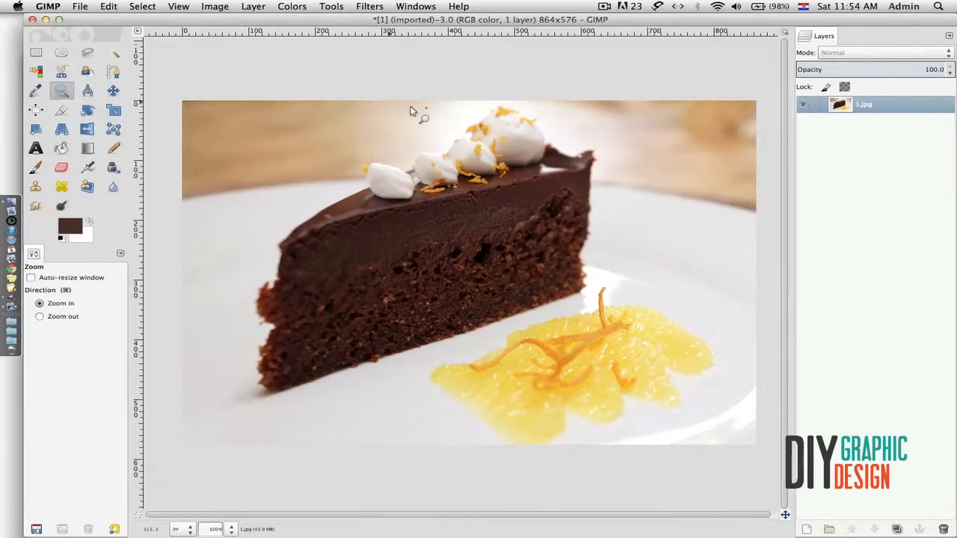
click(459, 211)
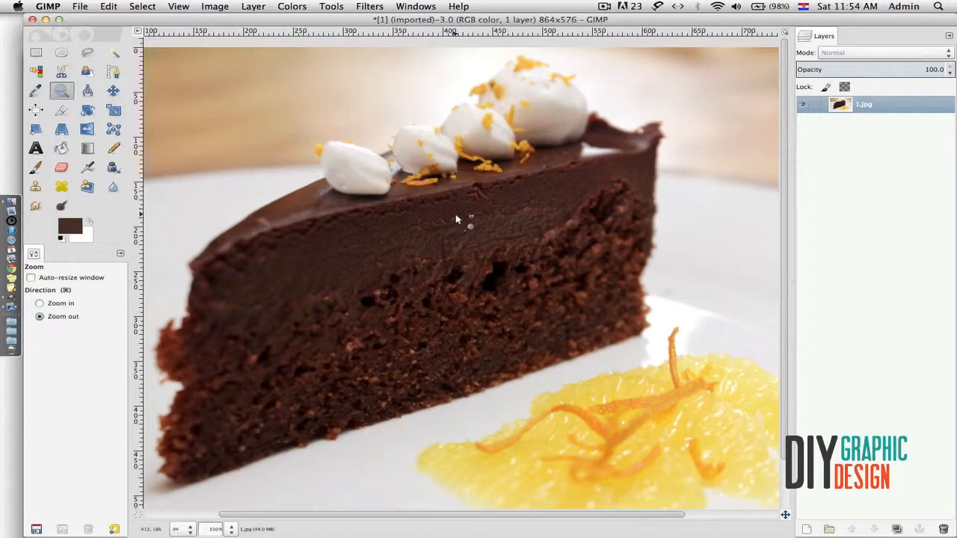
click(458, 218)
click(459, 217)
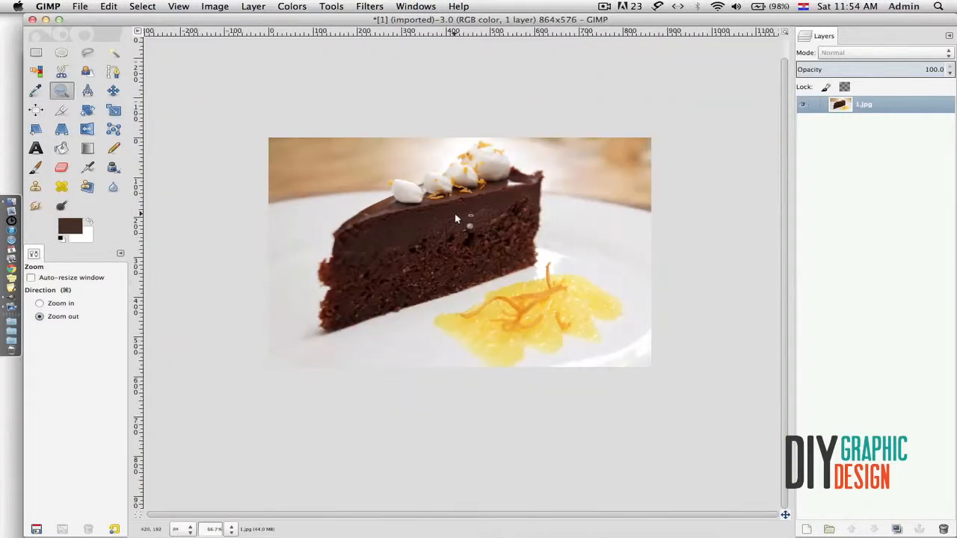
click(457, 219)
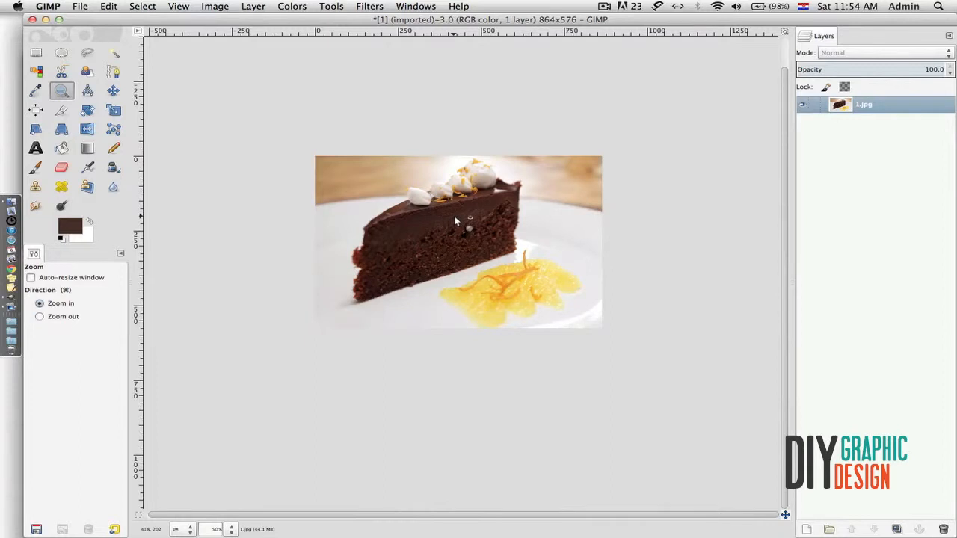
click(455, 220)
click(458, 222)
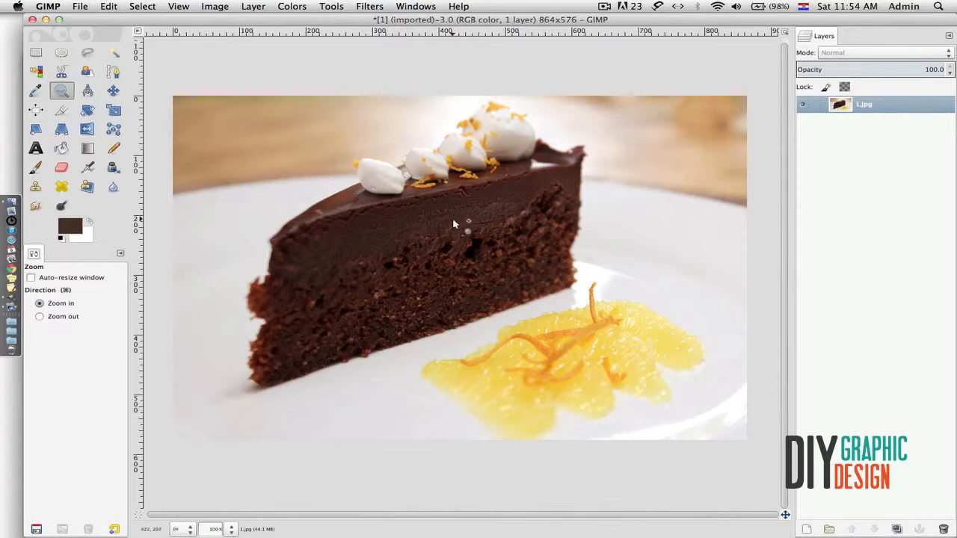
click(89, 92)
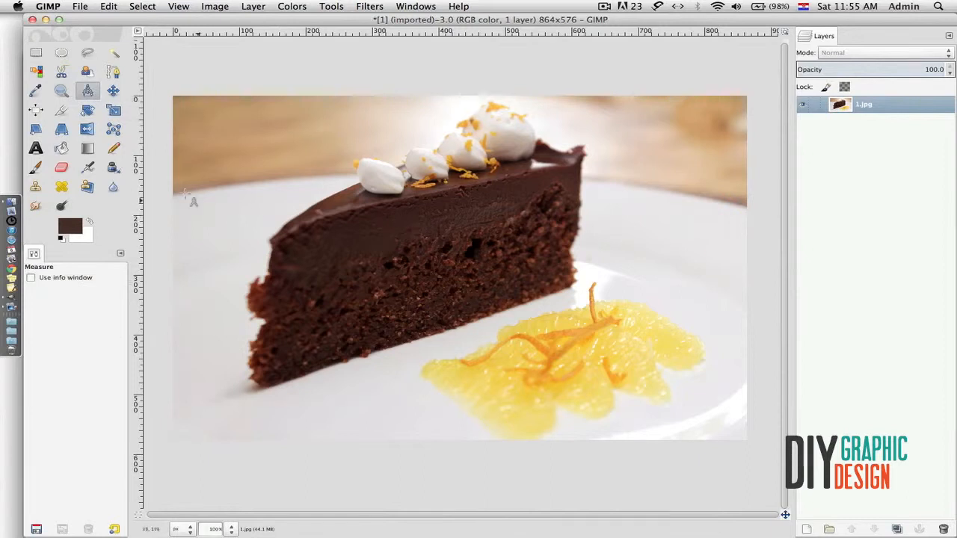
click(30, 279)
drag(449, 224, 747, 221)
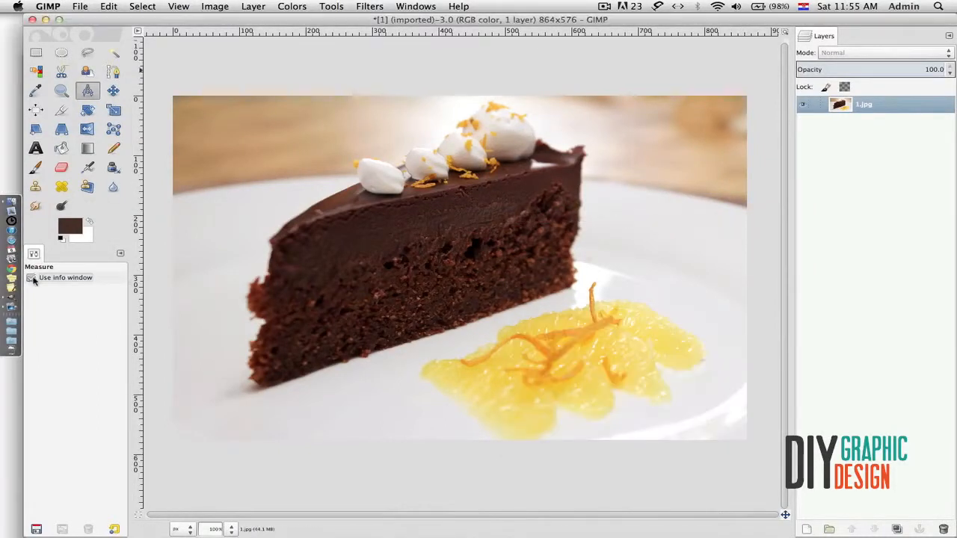
click(112, 90)
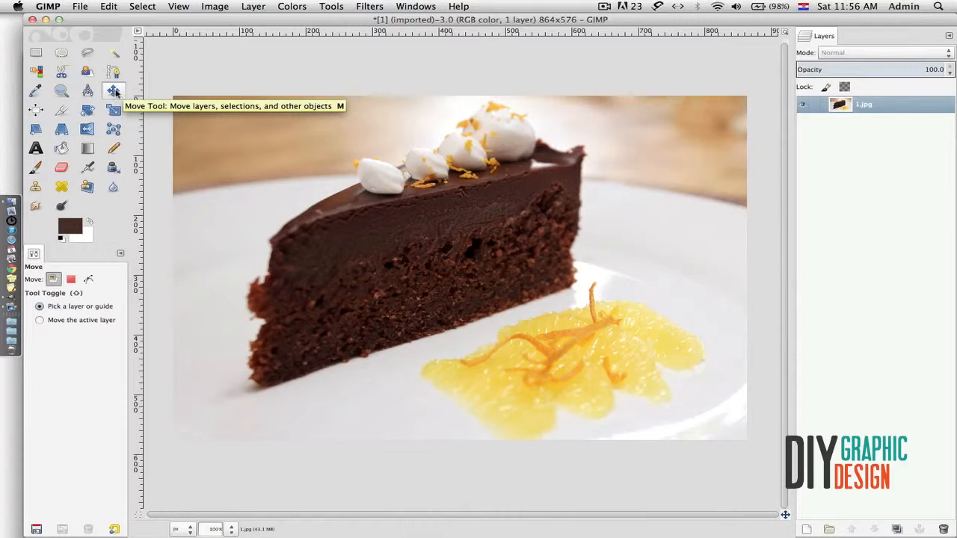
click(36, 110)
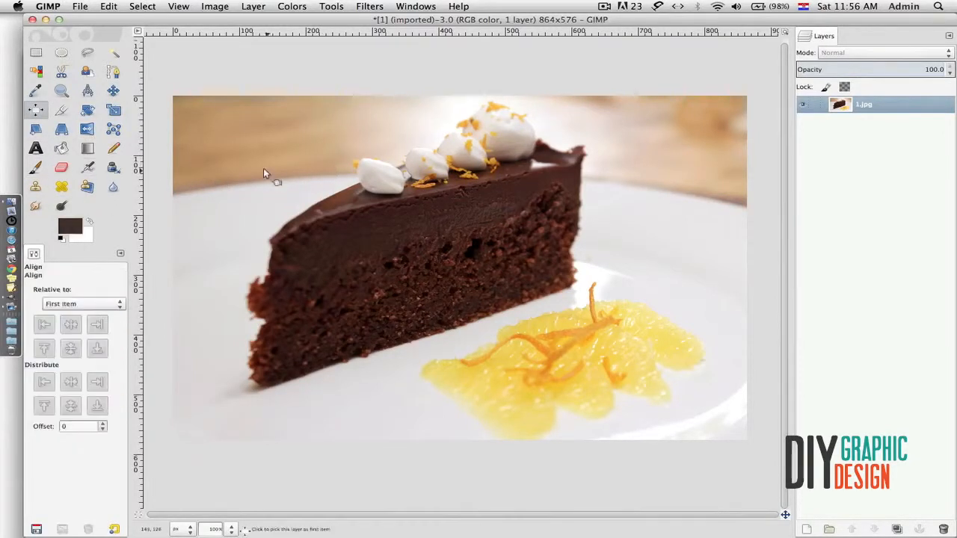
click(60, 112)
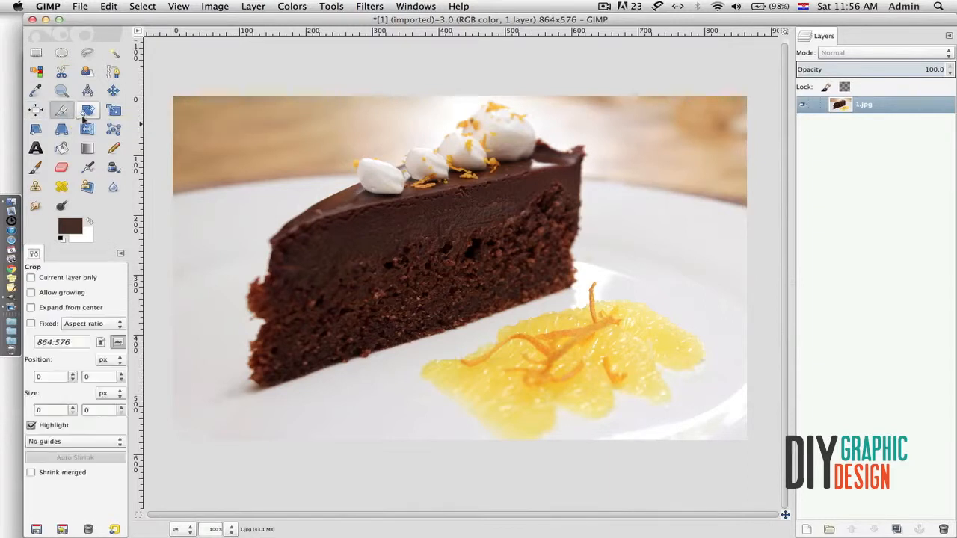
drag(273, 124, 692, 387)
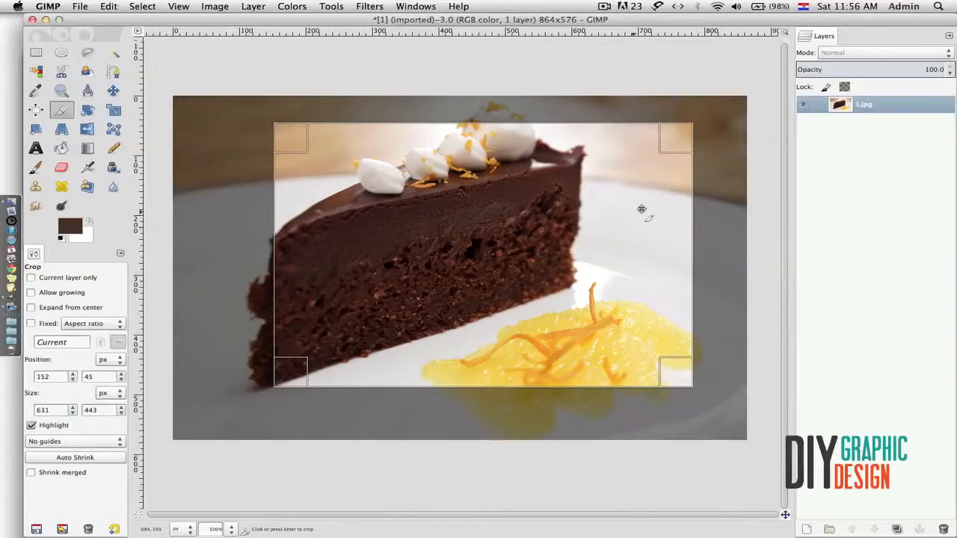
drag(689, 129, 661, 159)
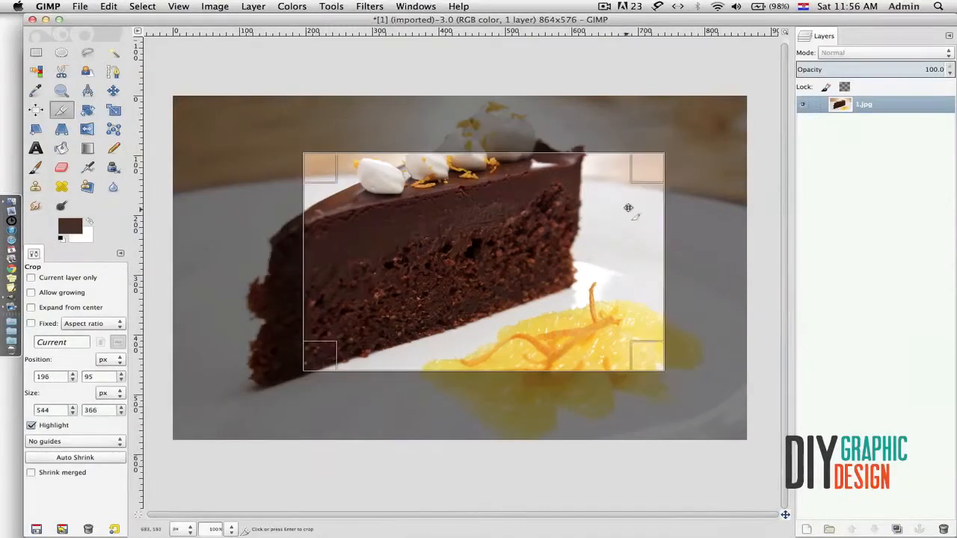
click(629, 207)
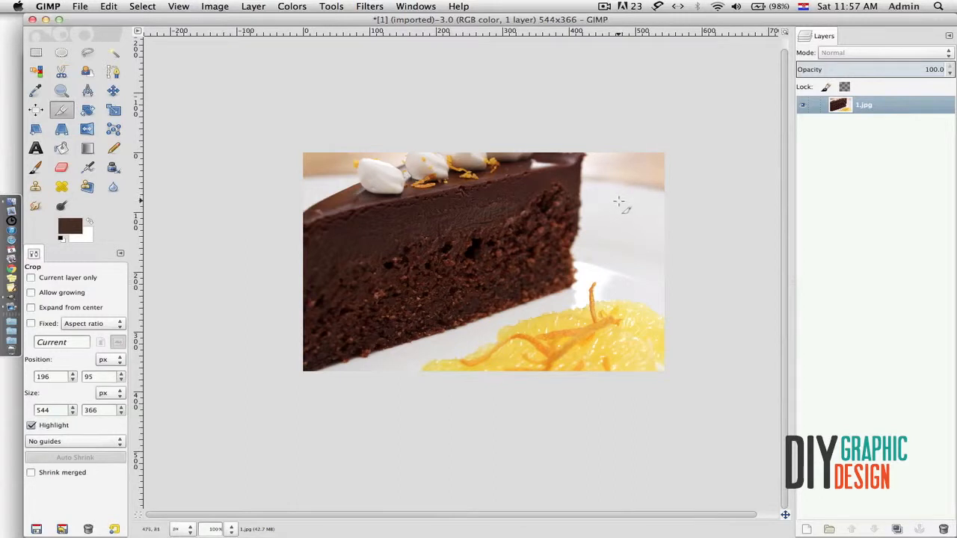
key(super+z)
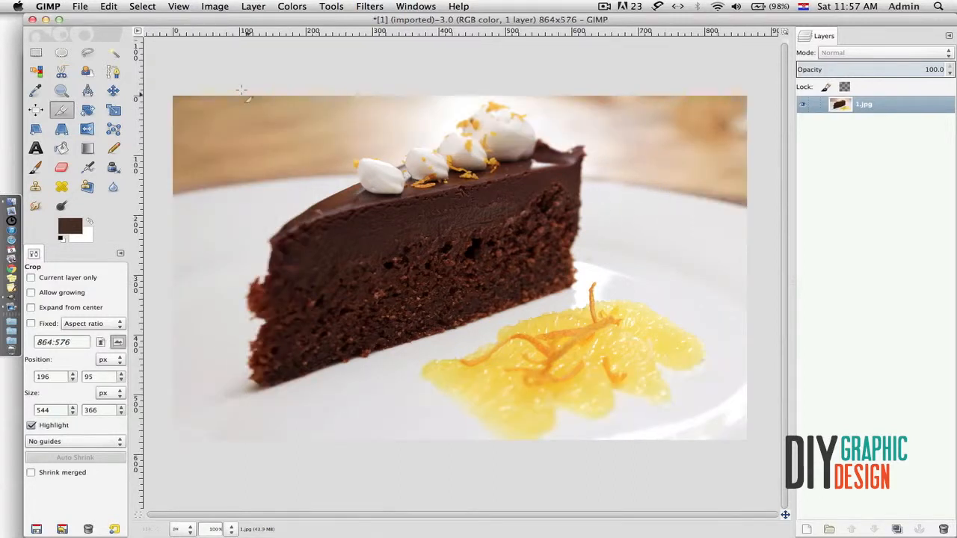
- Preview rotating the photo about 32 degrees, then cancel the rotation
click(87, 110)
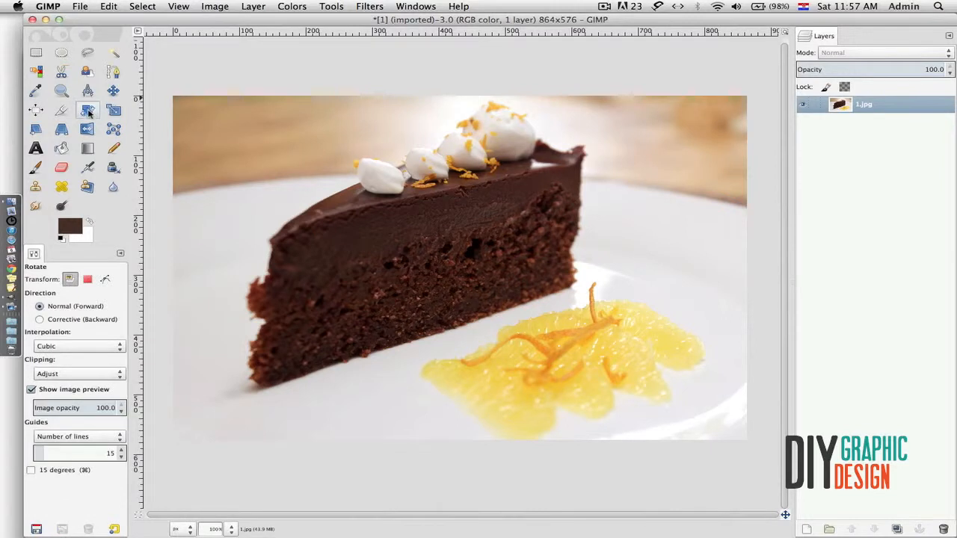
click(179, 106)
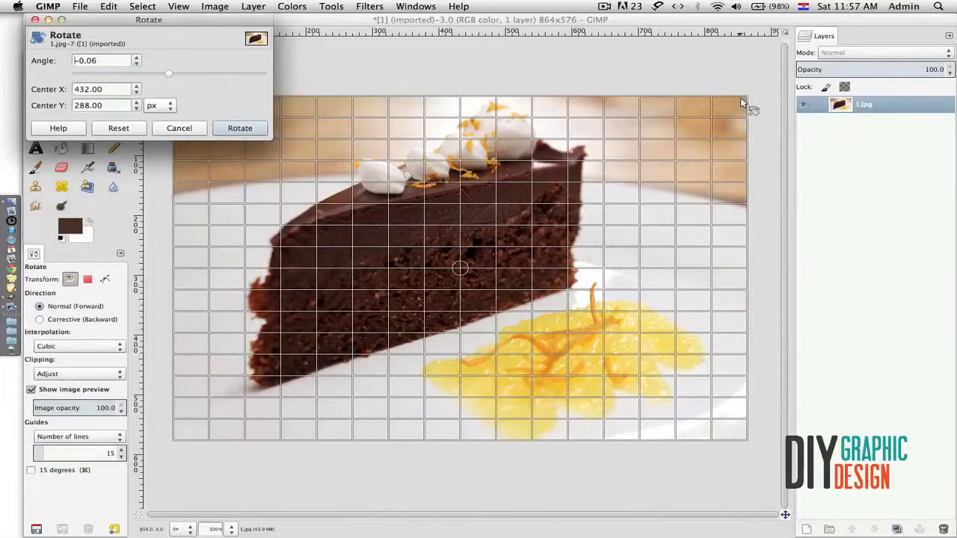
drag(744, 102, 652, 252)
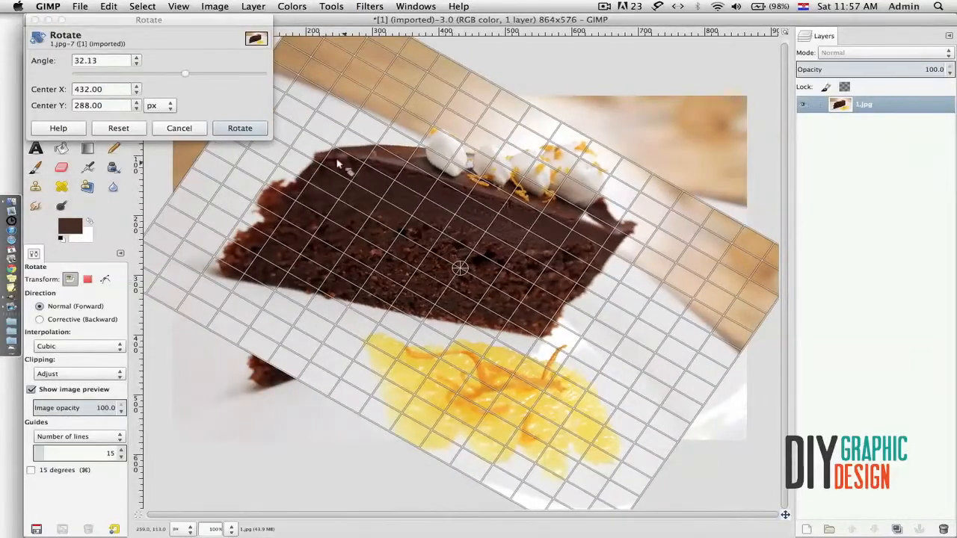
click(180, 127)
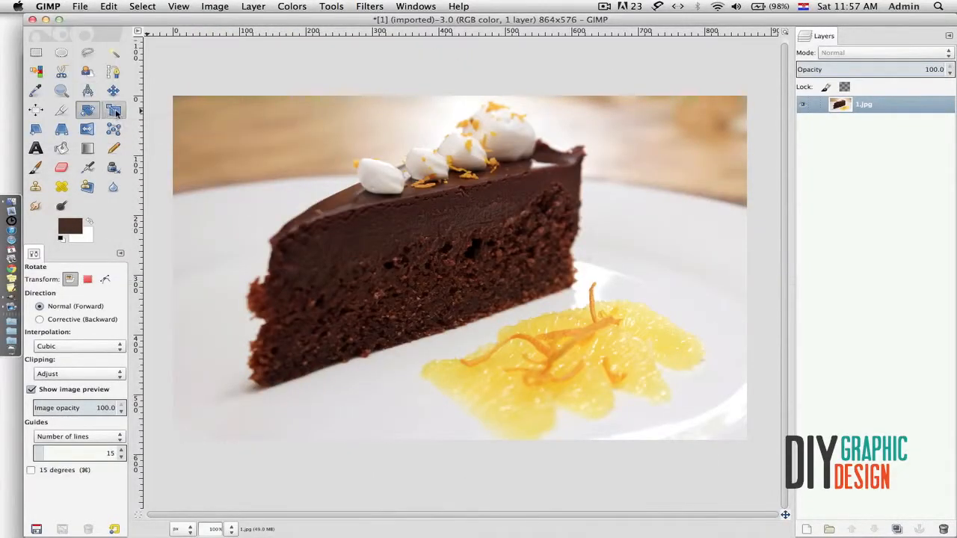
- Preview shrinking the photo toward the lower left with Scale, then cancel it
click(114, 111)
click(209, 128)
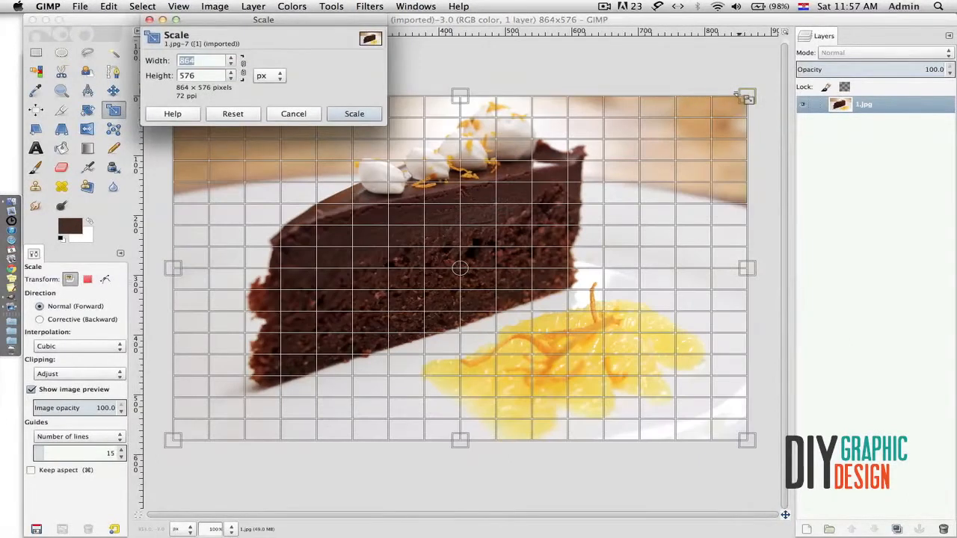
drag(747, 96, 548, 260)
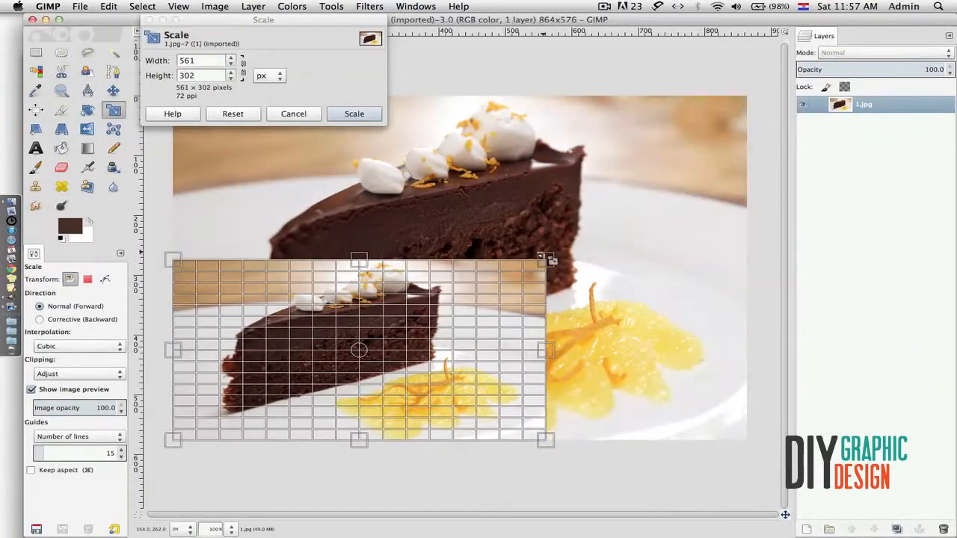
key(Escape)
- Preview a sideways shear of the photo, then cancel it
click(36, 129)
drag(162, 160, 443, 178)
click(273, 107)
- Begin a Perspective transform and drag the top-left corner handle far right
click(61, 128)
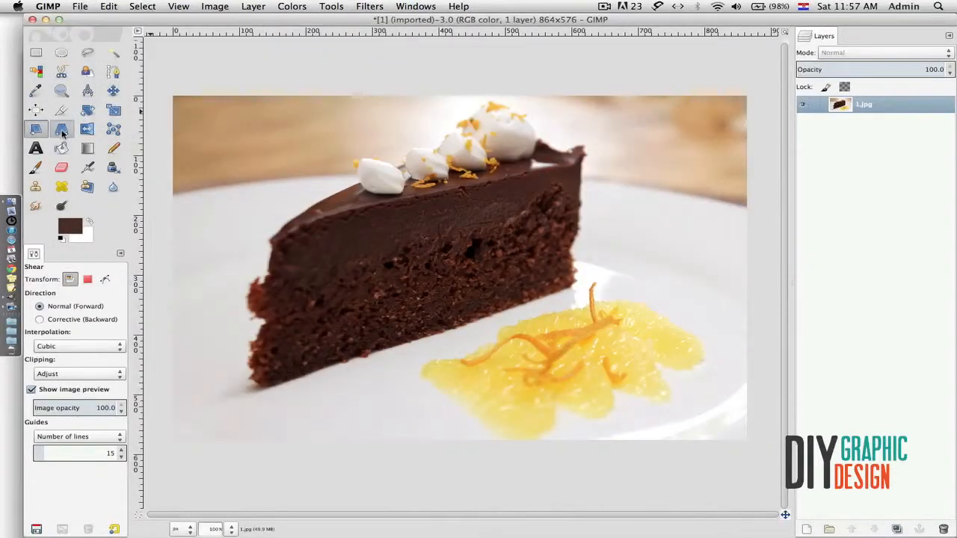
click(359, 194)
drag(356, 193, 374, 128)
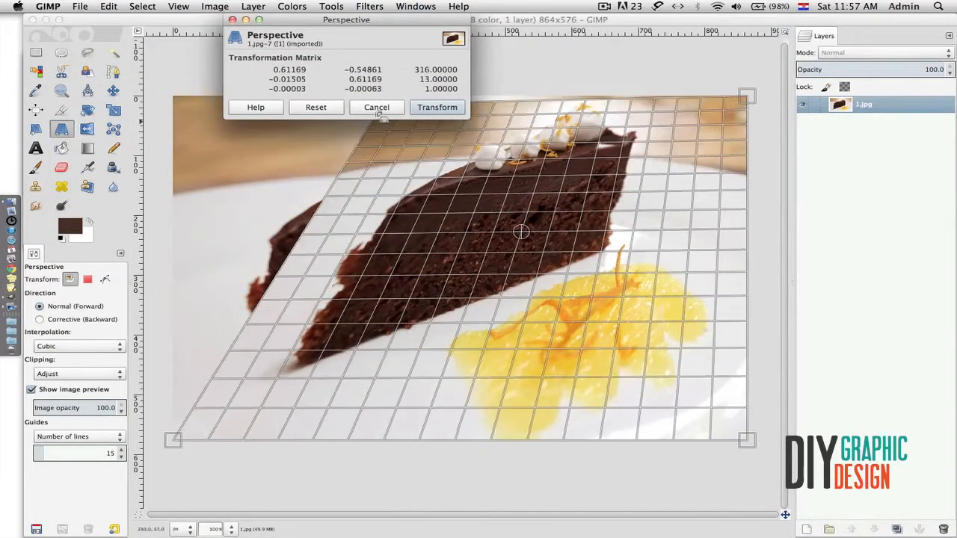
- Cancel the perspective warp and flip the image horizontally four times, ending in its original orientation
click(376, 107)
click(87, 130)
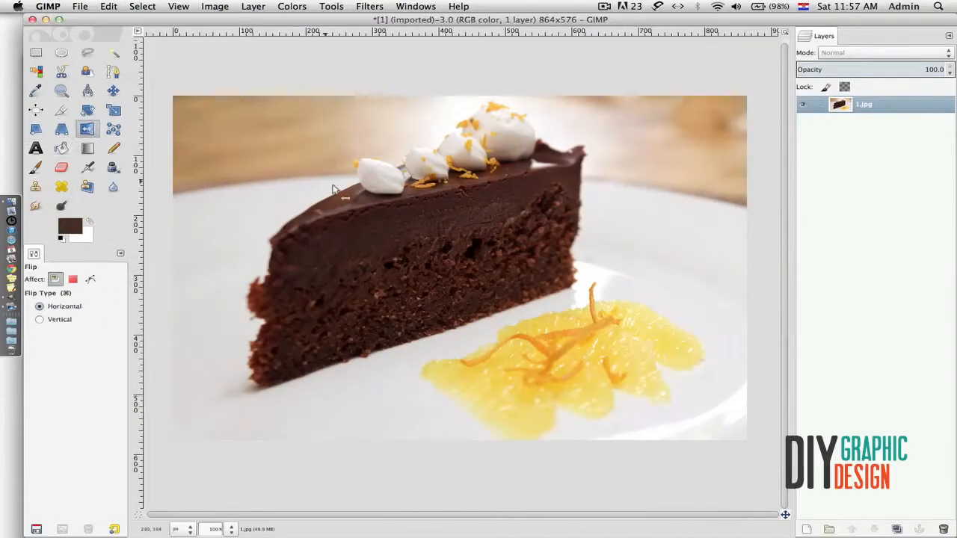
click(374, 213)
click(376, 211)
click(375, 210)
click(373, 211)
- Build a six-point Cage Transform cage around the cake and drag a point to deform it
click(113, 131)
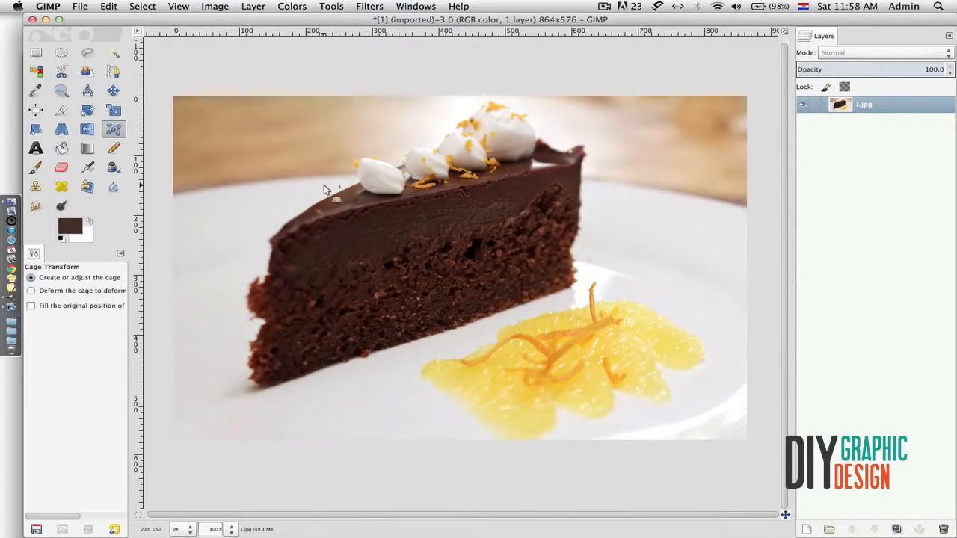
click(268, 186)
click(480, 135)
click(603, 228)
click(611, 352)
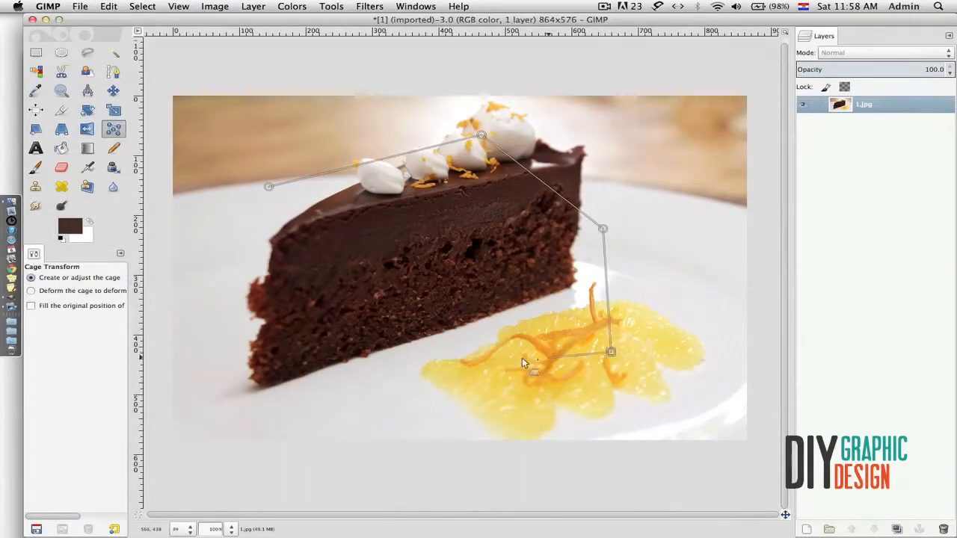
click(297, 356)
click(231, 284)
click(269, 186)
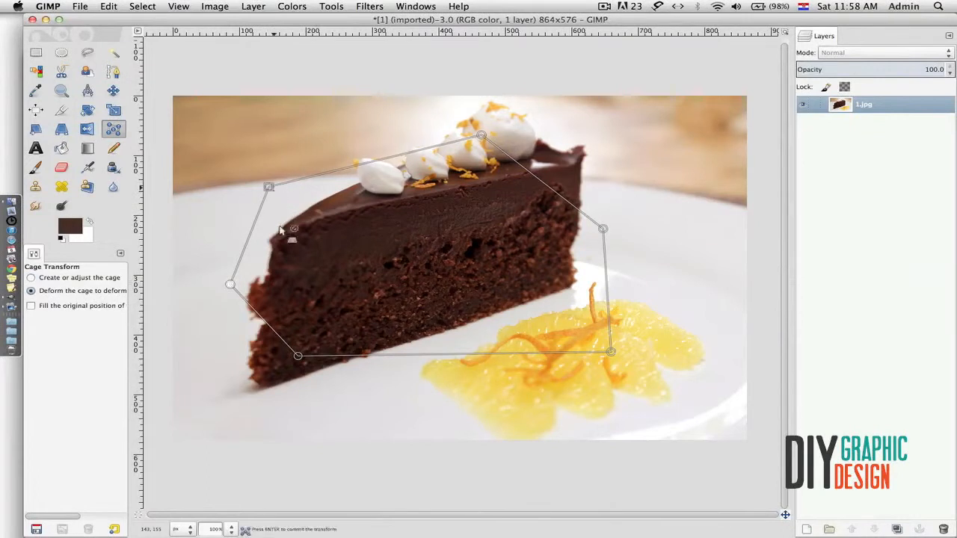
drag(297, 356, 610, 129)
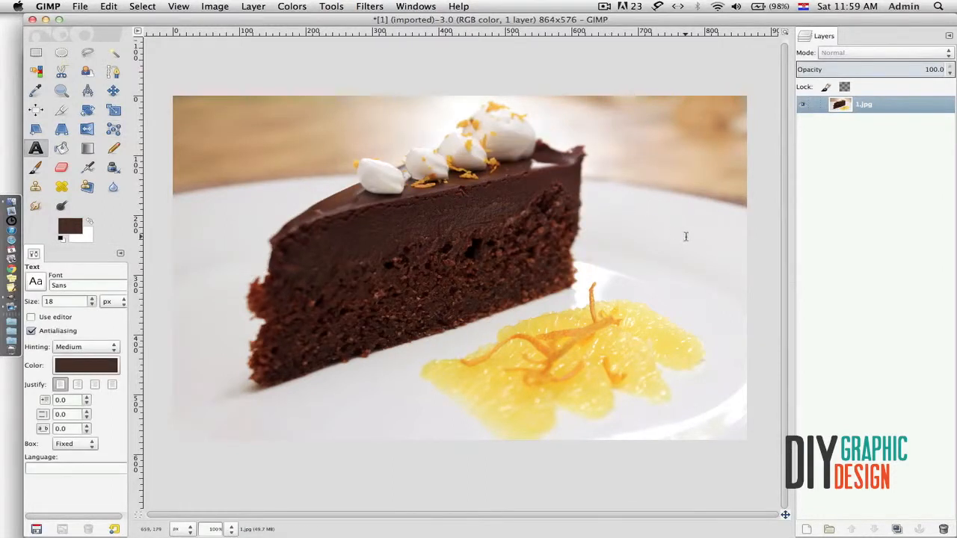
drag(611, 203, 736, 240)
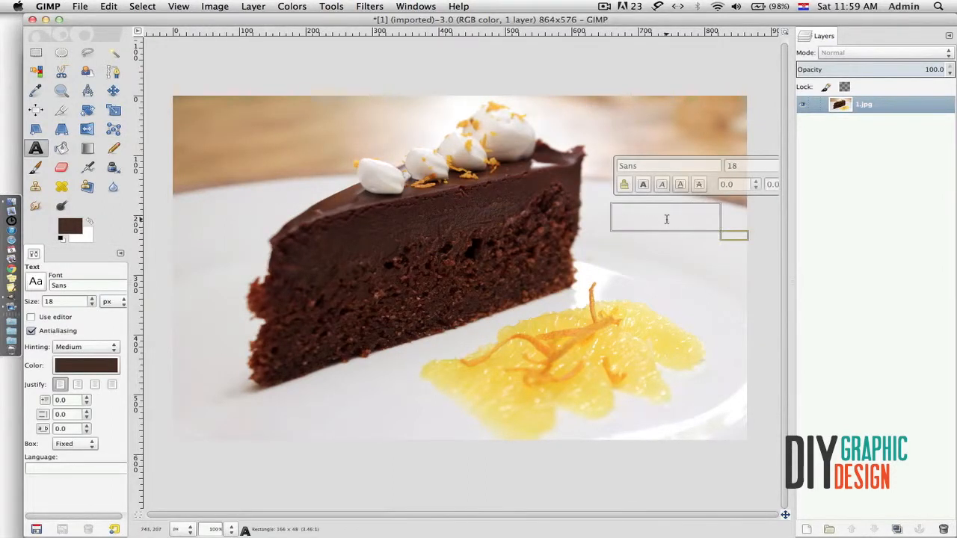
text(he)
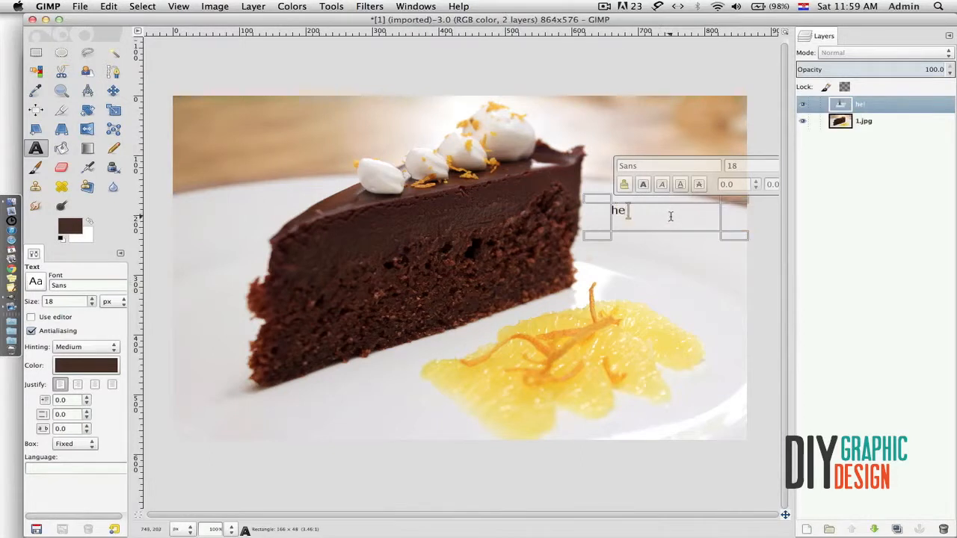
text(lloa)
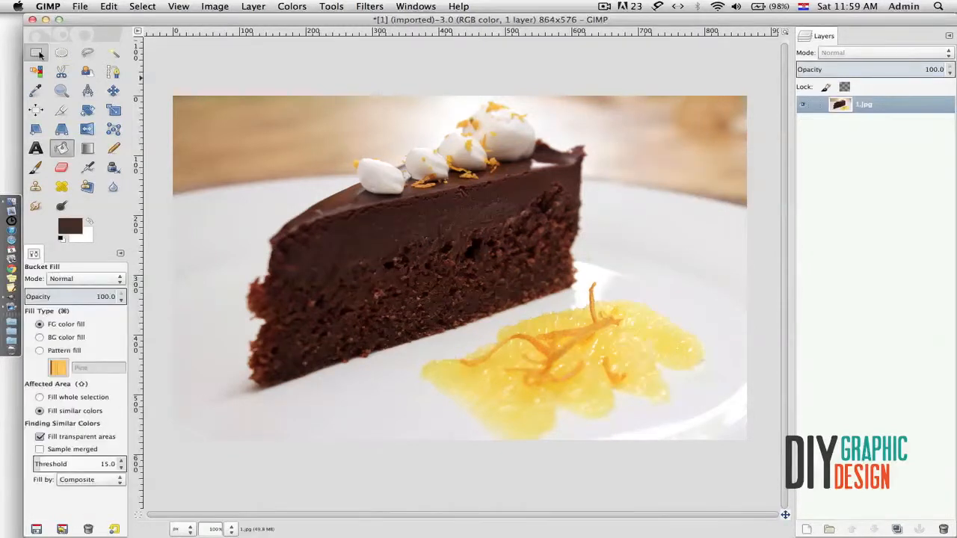
key(r)
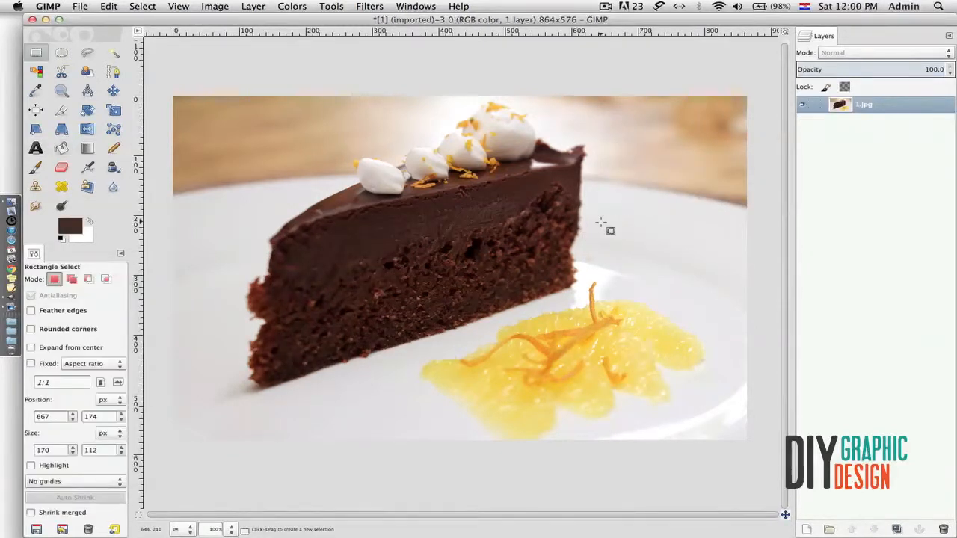
drag(605, 214, 725, 272)
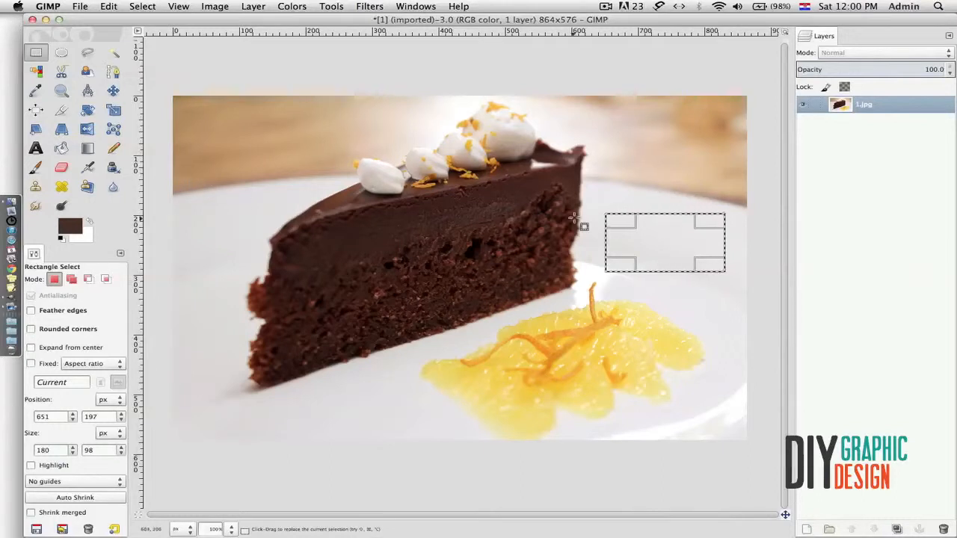
click(61, 148)
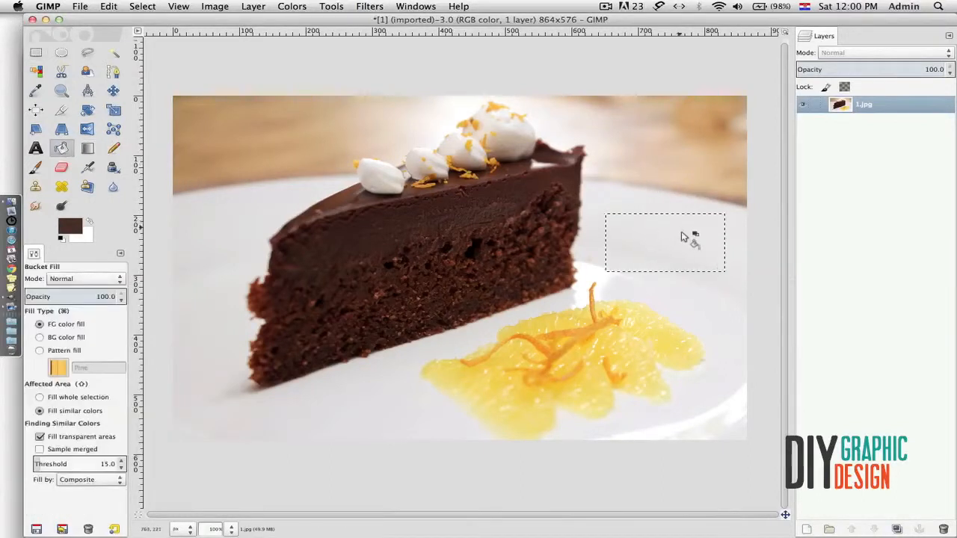
click(651, 239)
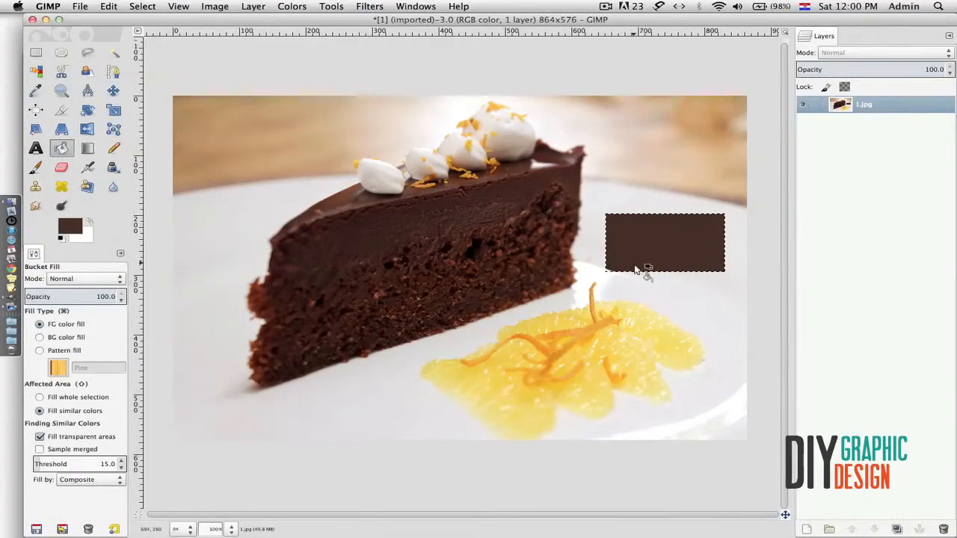
click(37, 54)
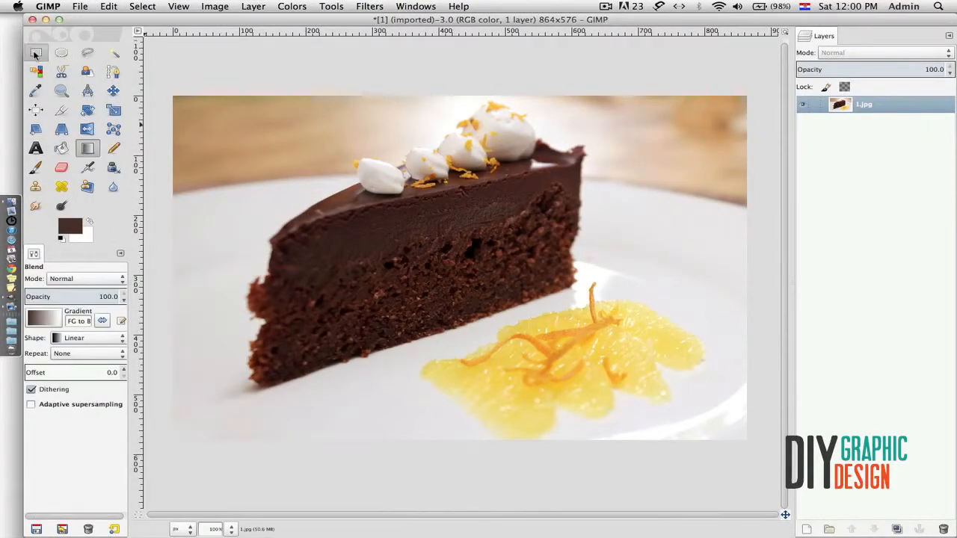
click(36, 53)
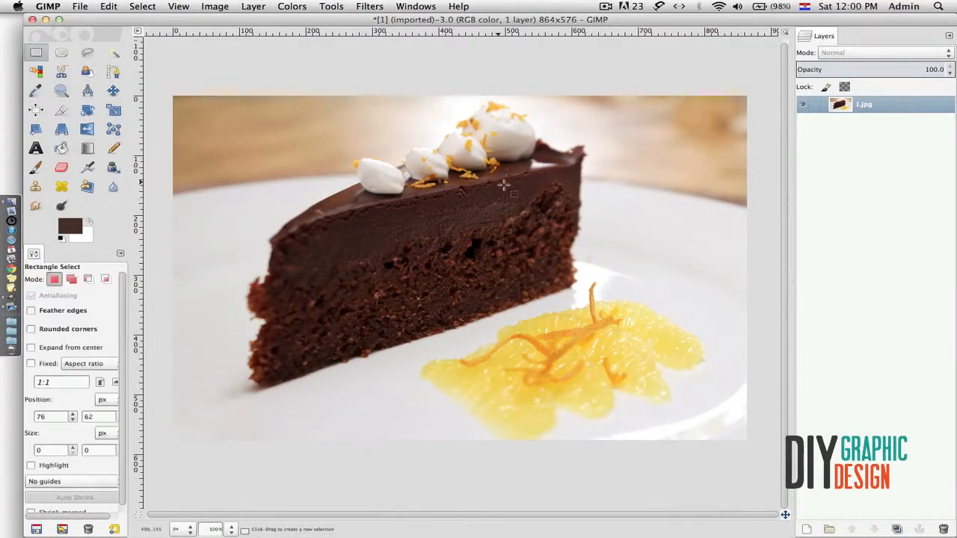
click(62, 54)
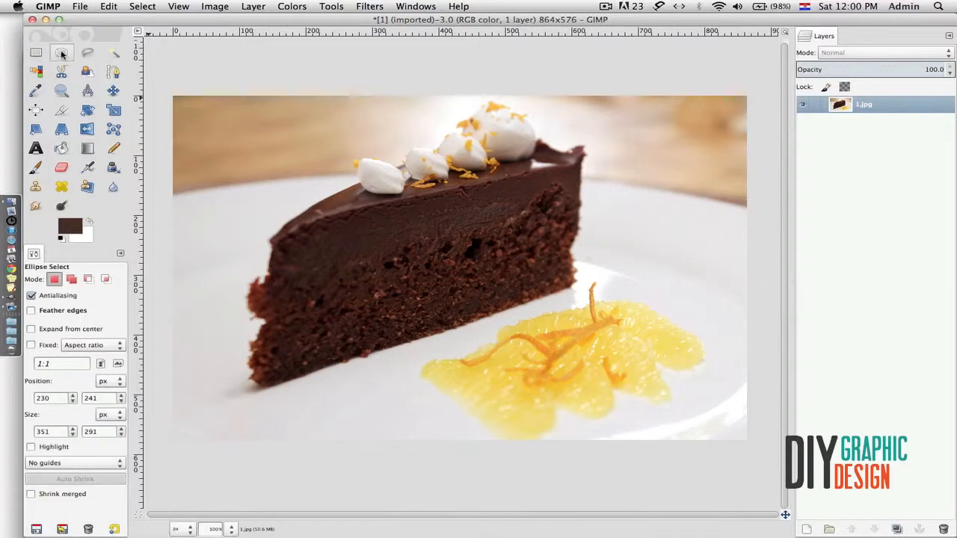
drag(629, 220, 751, 328)
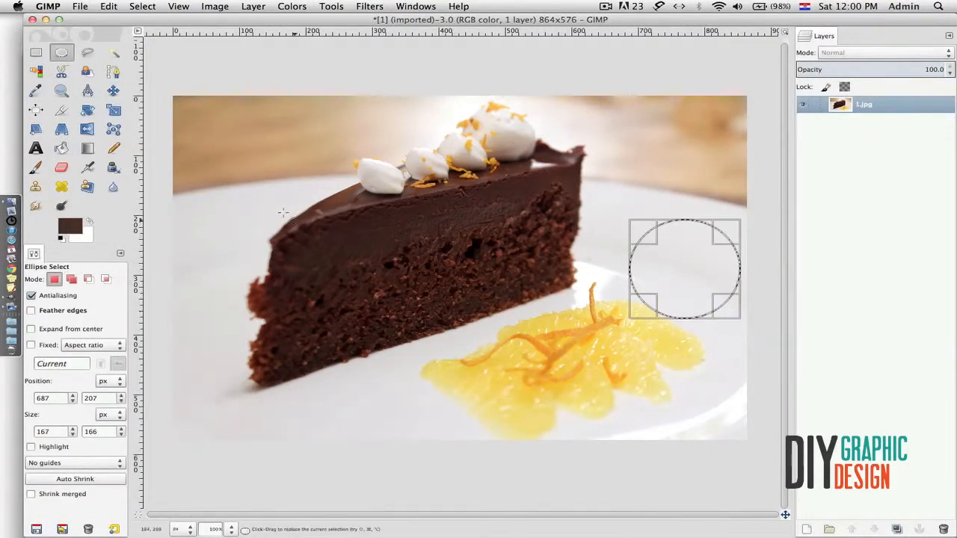
click(86, 149)
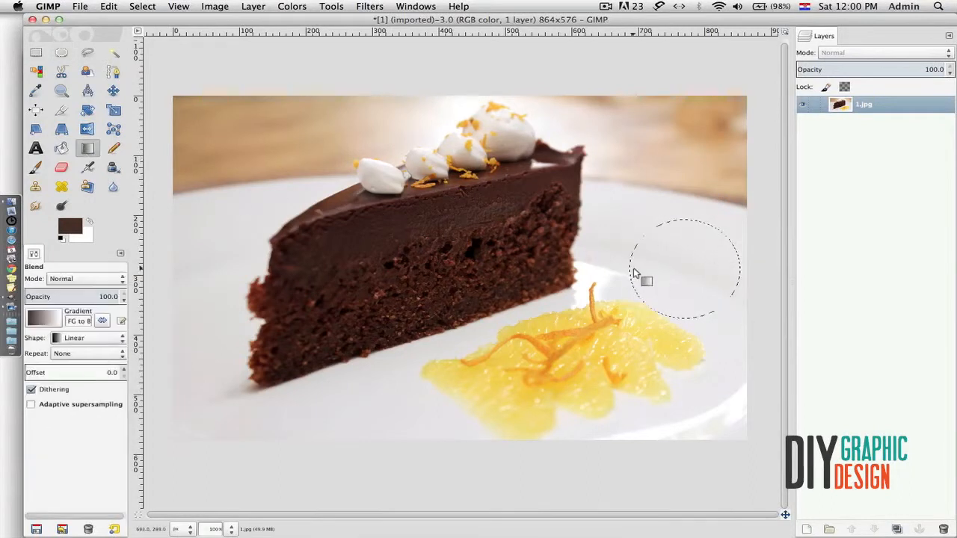
drag(633, 269, 724, 274)
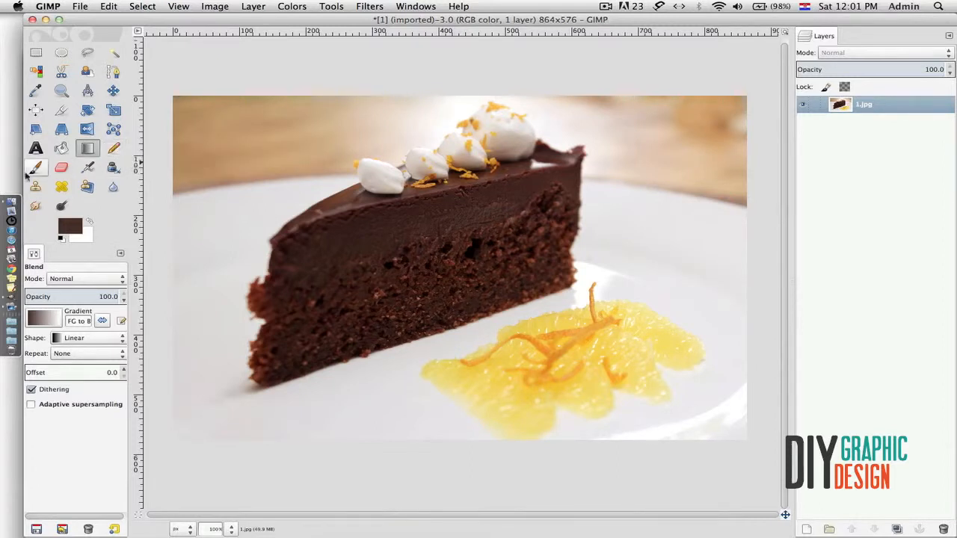
- Draw an ink stroke left of the cake and a pencil squiggle on the plate at right
click(114, 168)
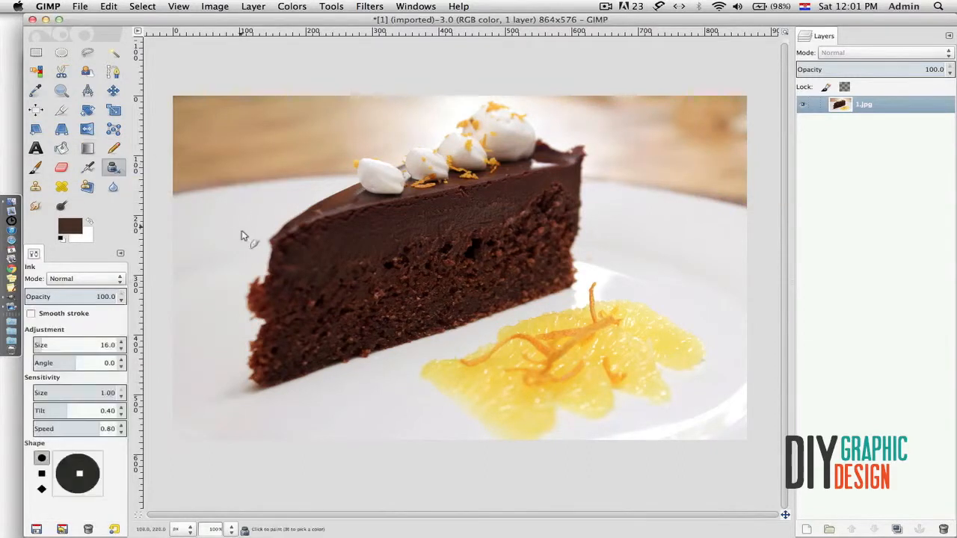
mouse_move(216, 260)
mouse_down()
mouse_move(241, 290)
mouse_move(223, 305)
mouse_up()
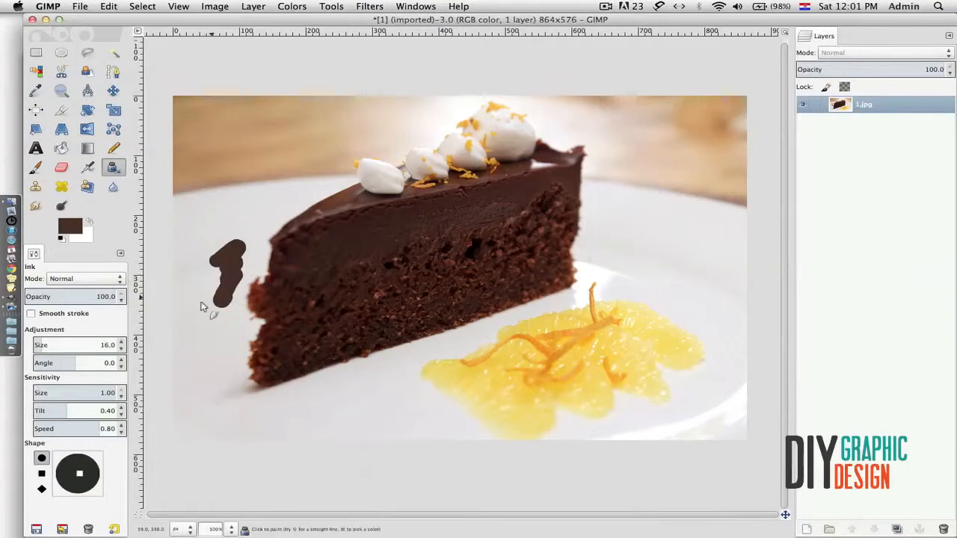
click(113, 148)
mouse_move(678, 242)
mouse_down()
mouse_move(702, 262)
mouse_move(732, 343)
mouse_move(736, 377)
mouse_up()
- Spray a faint airbrush stroke on the plate left of the cake
click(35, 168)
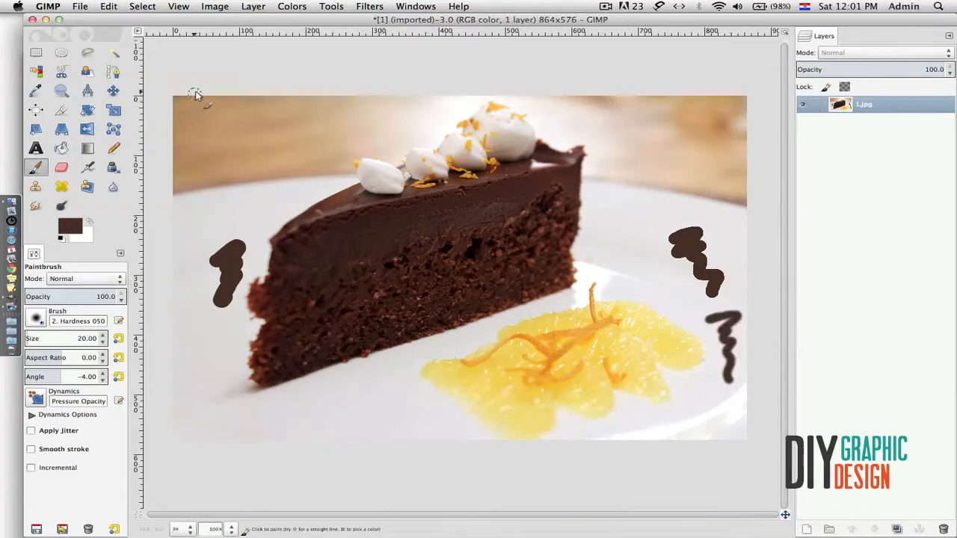
click(89, 168)
drag(214, 203, 254, 206)
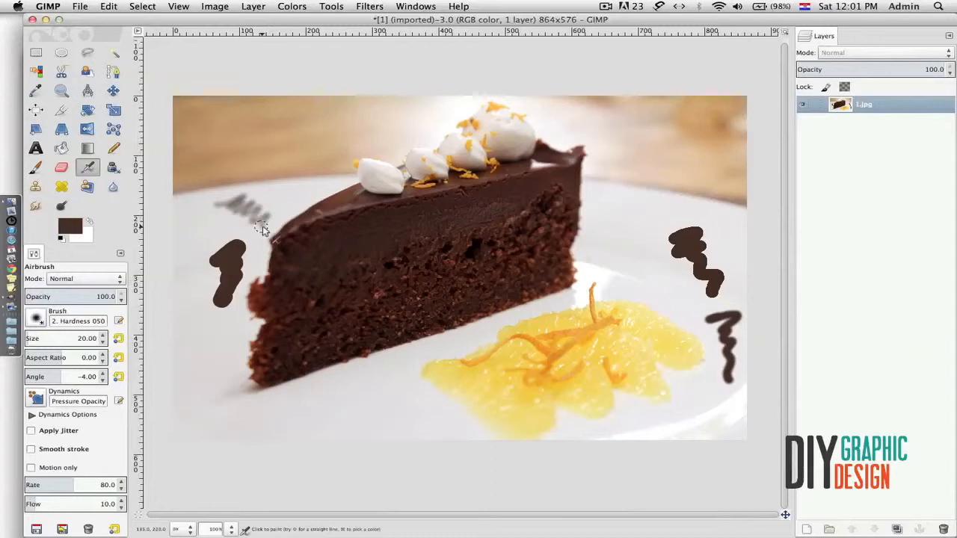
- Erase the left squiggle and the top of the right one, then undo all painted marks
click(61, 168)
mouse_move(241, 241)
mouse_down()
mouse_move(223, 254)
mouse_move(238, 267)
mouse_move(232, 301)
mouse_move(218, 258)
mouse_move(224, 208)
mouse_move(244, 204)
mouse_move(250, 218)
mouse_move(277, 226)
mouse_up()
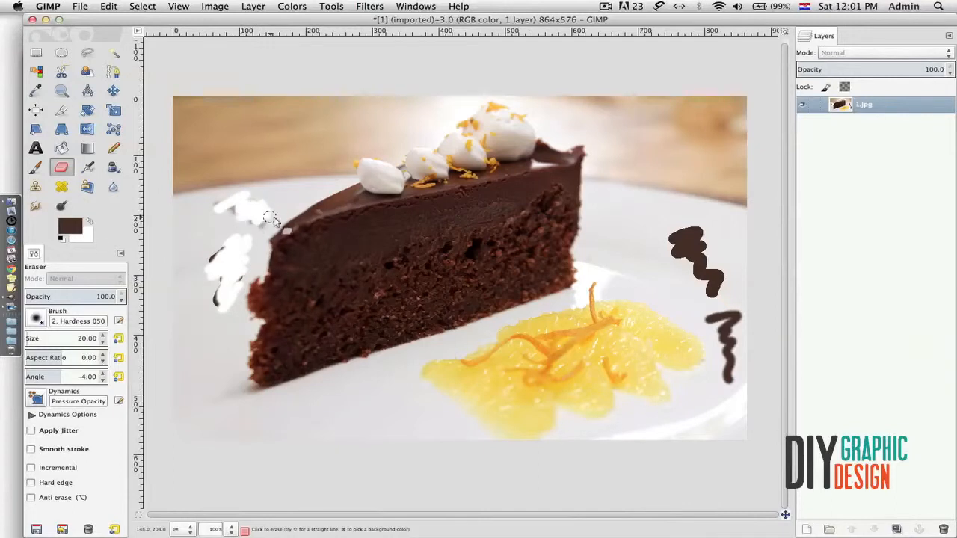
mouse_move(677, 233)
mouse_down()
mouse_move(707, 235)
mouse_move(698, 249)
mouse_move(722, 290)
mouse_up()
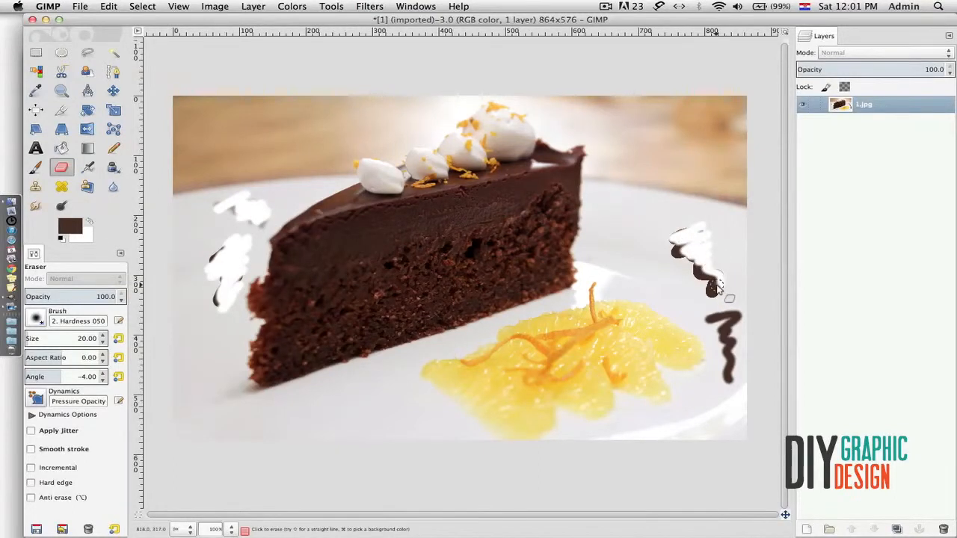
key(super+z)
key(super+z)
key(super+z)
key(super+z)
key(super+z)
key(super+z)
key(super+z)
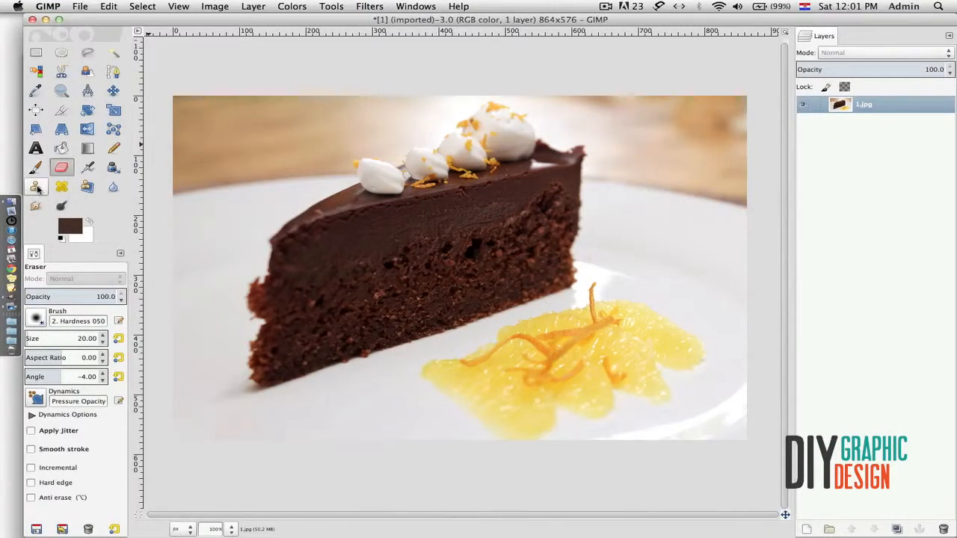
click(35, 187)
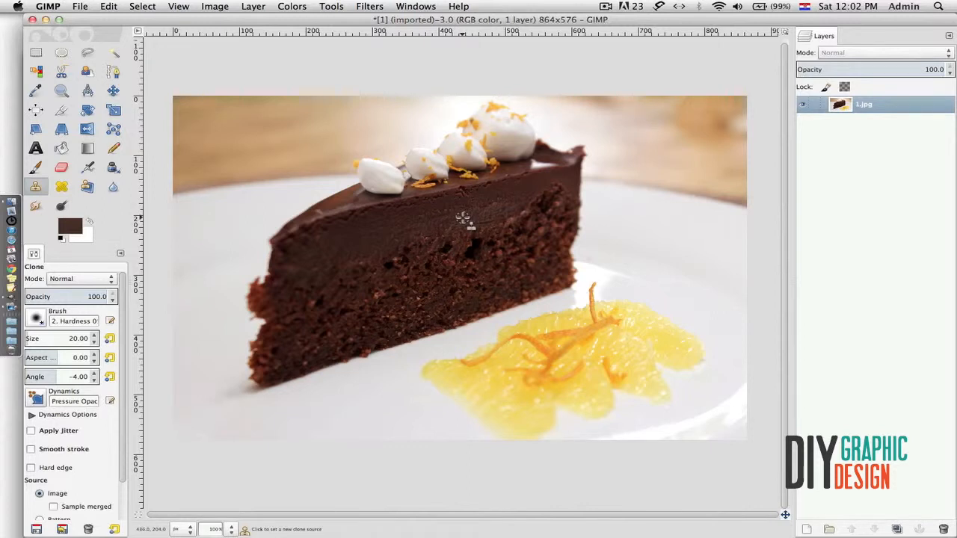
super+click(461, 219)
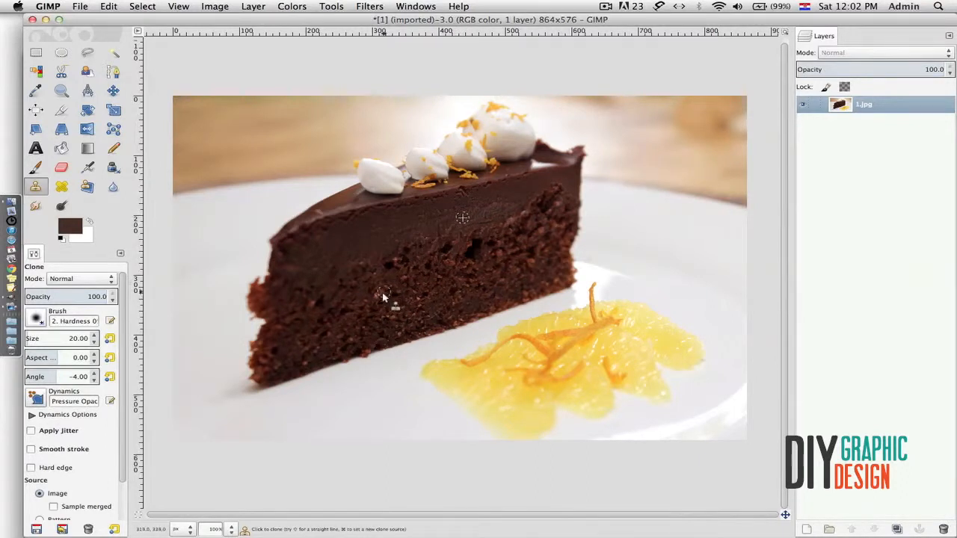
mouse_move(383, 296)
mouse_down()
mouse_move(394, 294)
mouse_move(379, 287)
mouse_move(390, 289)
mouse_move(390, 314)
mouse_move(397, 283)
mouse_move(376, 318)
mouse_move(412, 300)
mouse_move(378, 284)
mouse_move(388, 280)
mouse_up()
mouse_move(371, 315)
mouse_down()
mouse_move(397, 303)
mouse_move(406, 281)
mouse_move(389, 275)
mouse_move(367, 289)
mouse_move(375, 314)
mouse_move(403, 308)
mouse_move(408, 280)
mouse_move(378, 276)
mouse_move(369, 305)
mouse_move(395, 310)
mouse_move(405, 289)
mouse_move(386, 323)
mouse_up()
mouse_move(380, 273)
mouse_down()
mouse_move(380, 308)
mouse_move(408, 273)
mouse_move(378, 276)
mouse_move(369, 290)
mouse_up()
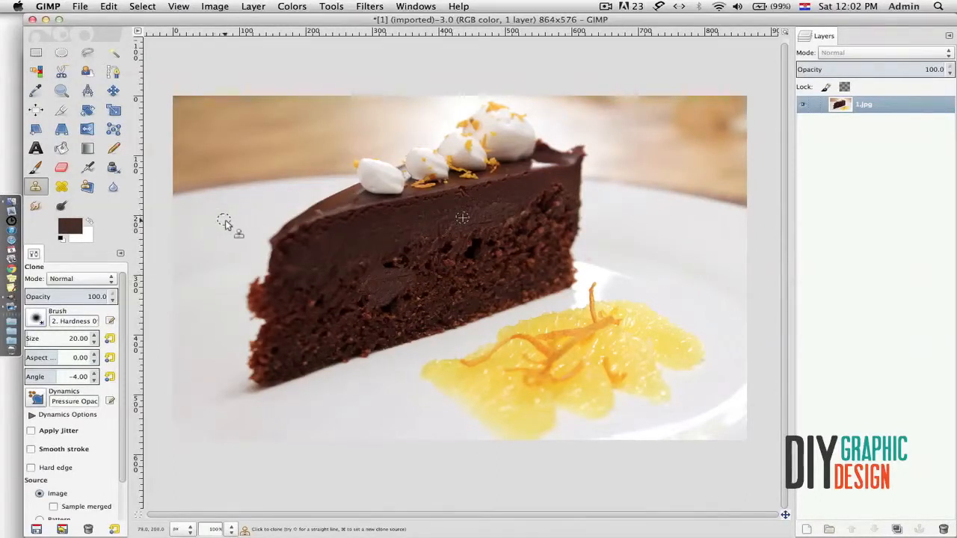
key(super+z)
key(super+z)
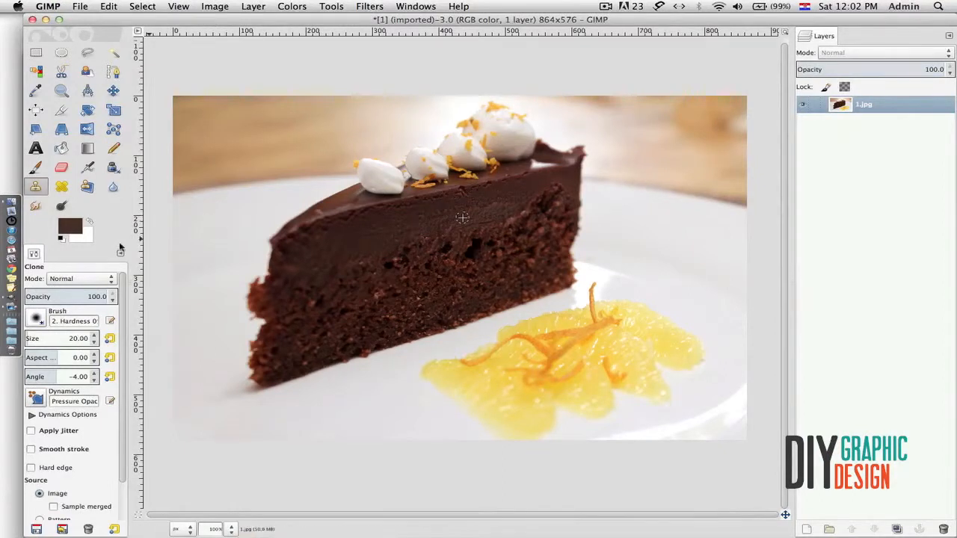
click(61, 188)
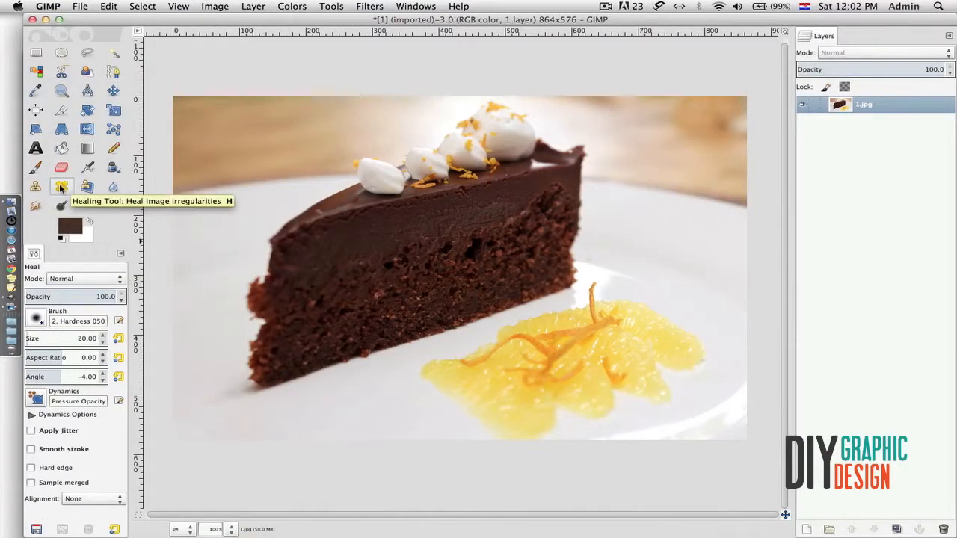
- Heal a spot on the cake's sponge, then switch to the Perspective Clone tool
super+click(461, 216)
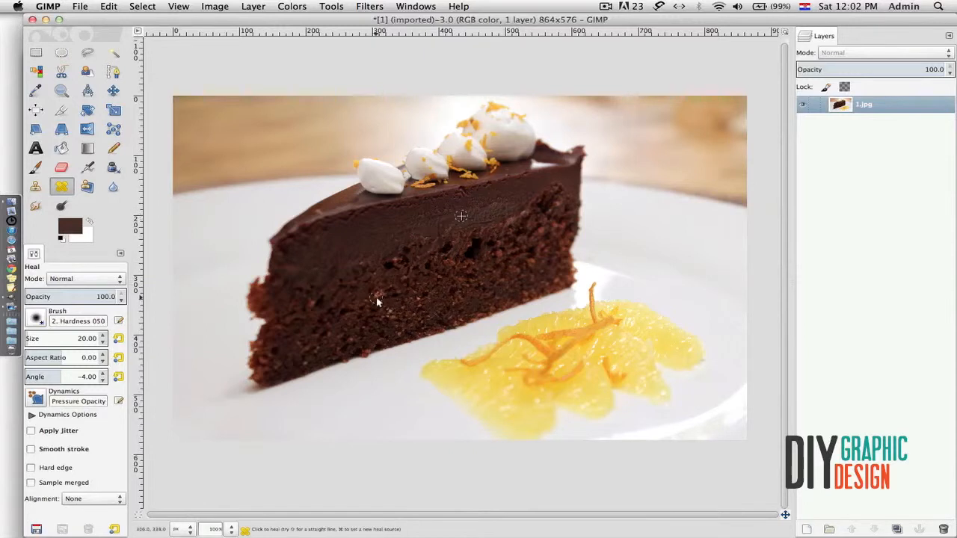
mouse_move(380, 300)
mouse_down()
mouse_move(402, 299)
mouse_move(384, 286)
mouse_move(407, 286)
mouse_move(380, 282)
mouse_move(376, 297)
mouse_move(399, 276)
mouse_move(416, 287)
mouse_move(377, 277)
mouse_move(402, 294)
mouse_move(388, 296)
mouse_move(395, 279)
mouse_up()
click(36, 187)
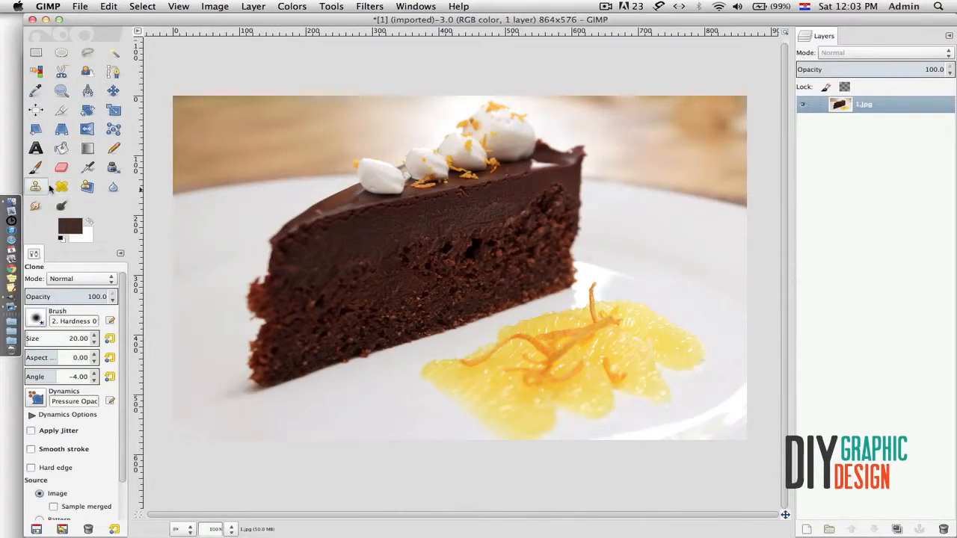
click(87, 187)
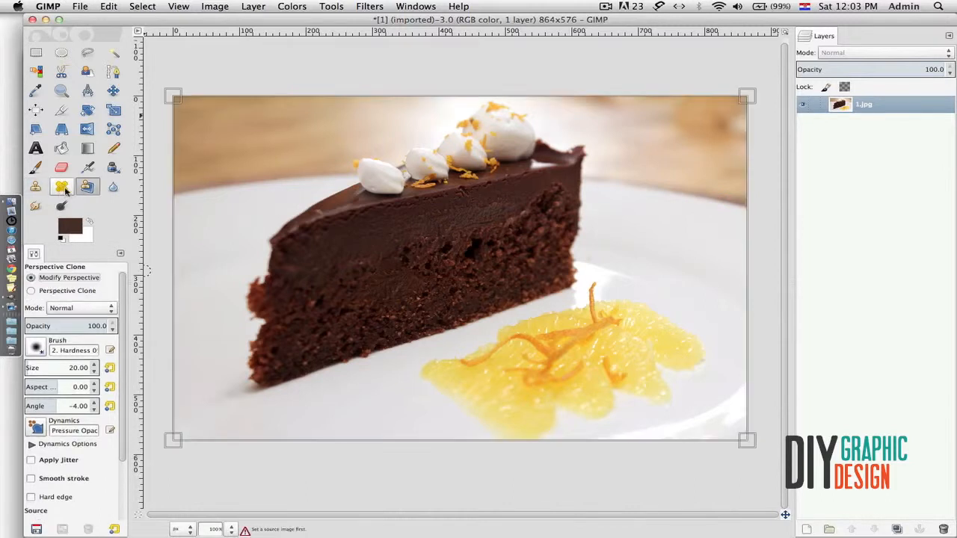
- Drag the perspective plane's corners onto the orange slices and switch to Perspective Clone mode
click(61, 187)
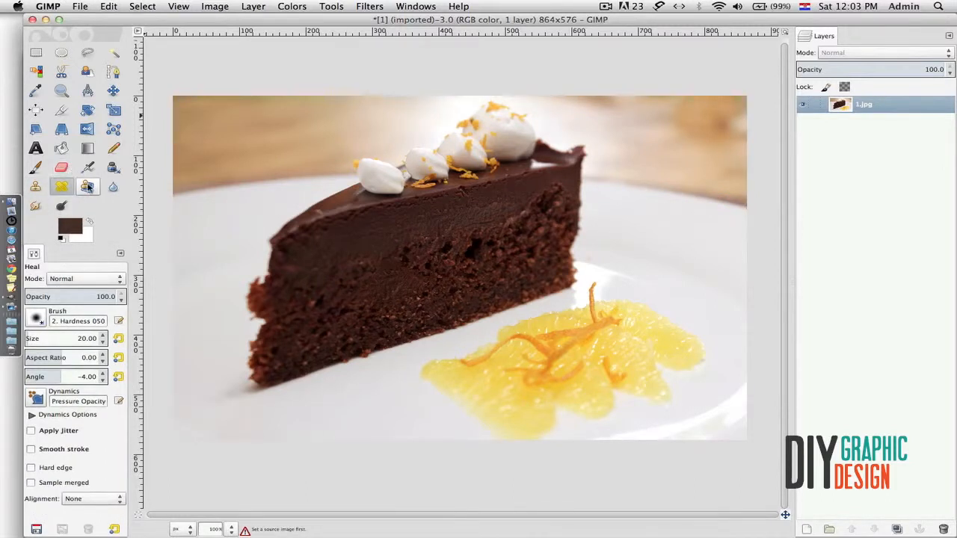
click(87, 187)
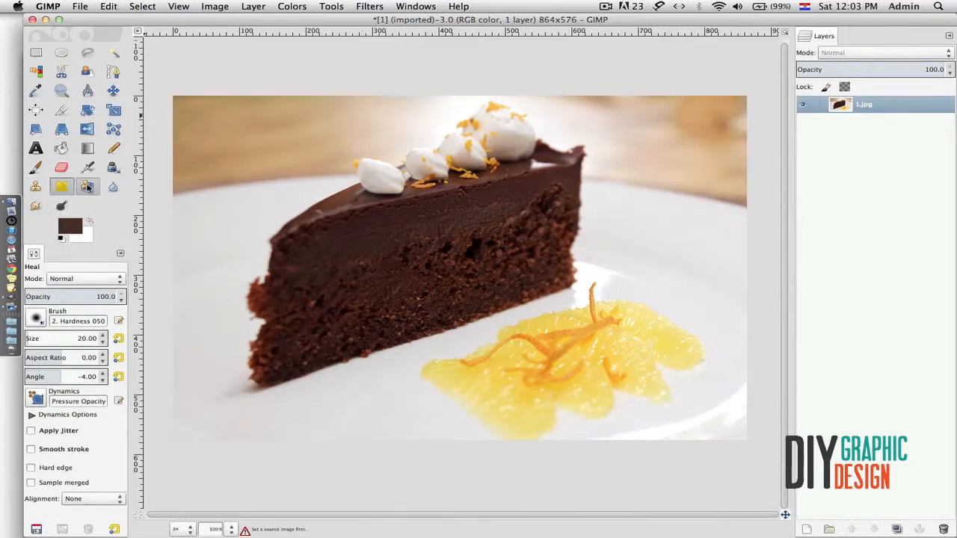
click(410, 358)
mouse_move(173, 96)
mouse_down()
mouse_move(530, 326)
mouse_move(560, 299)
mouse_move(421, 351)
mouse_up()
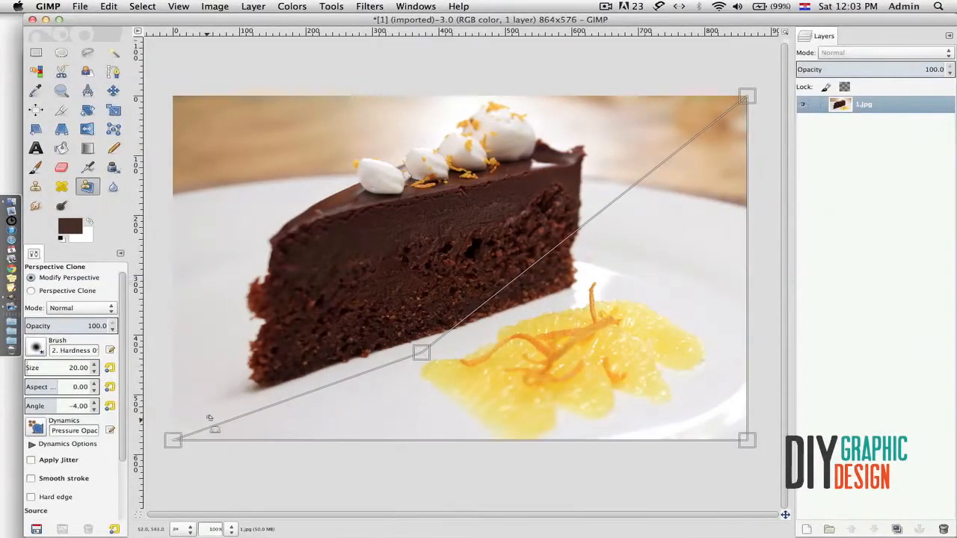
mouse_move(174, 439)
mouse_down()
mouse_move(336, 424)
mouse_move(479, 442)
mouse_move(479, 434)
mouse_up()
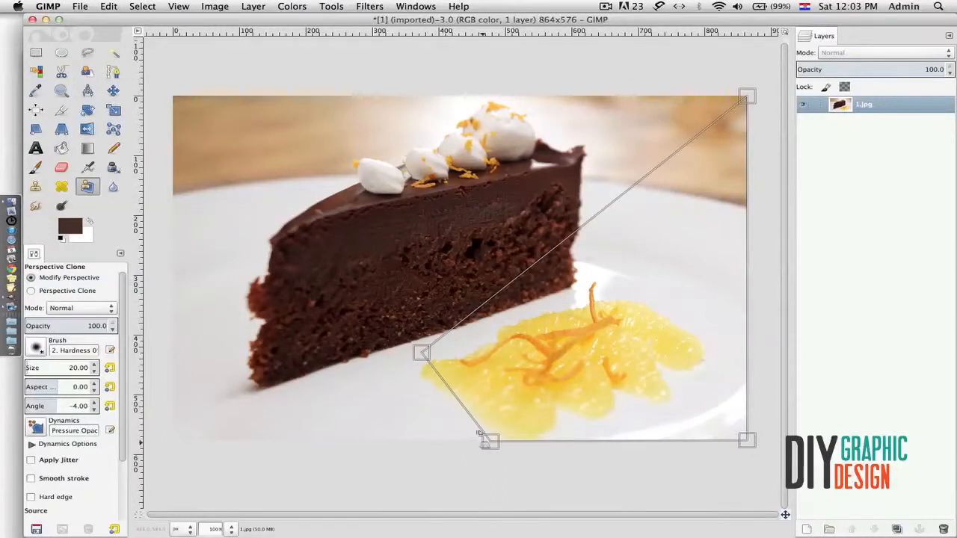
drag(421, 351, 410, 371)
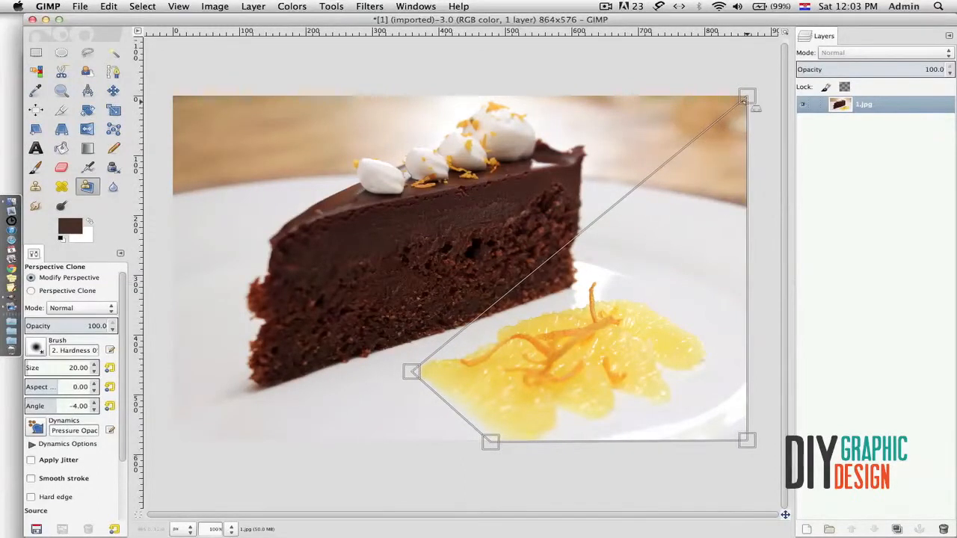
drag(744, 99, 621, 287)
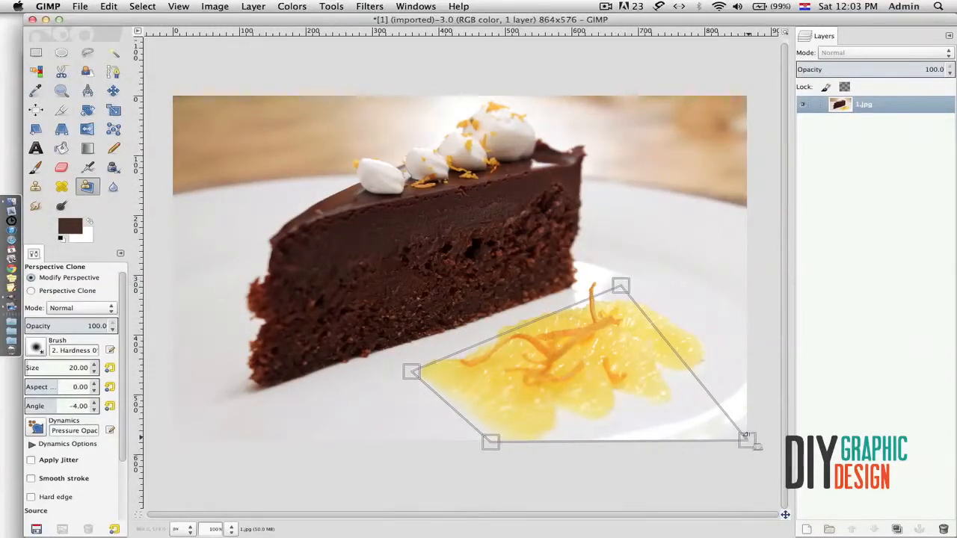
click(31, 291)
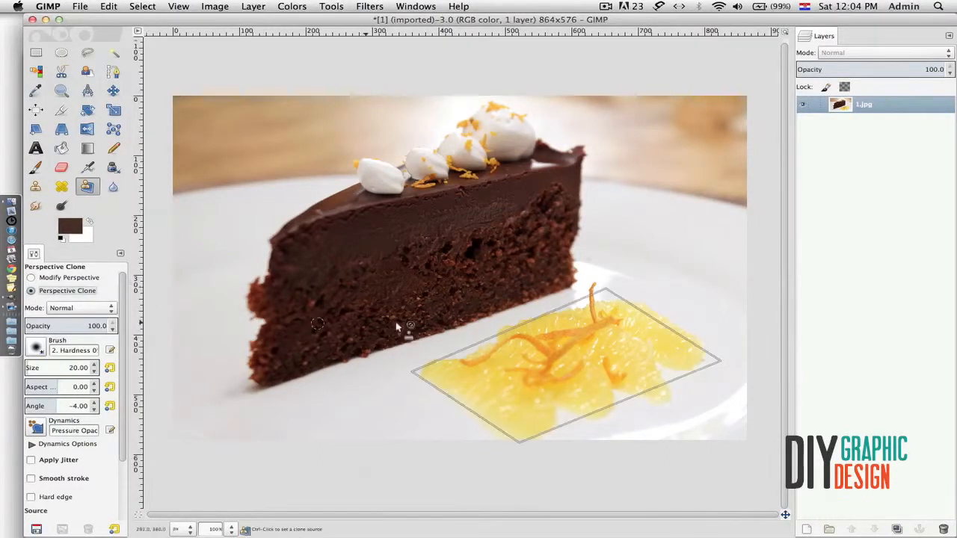
ctrl+click(568, 341)
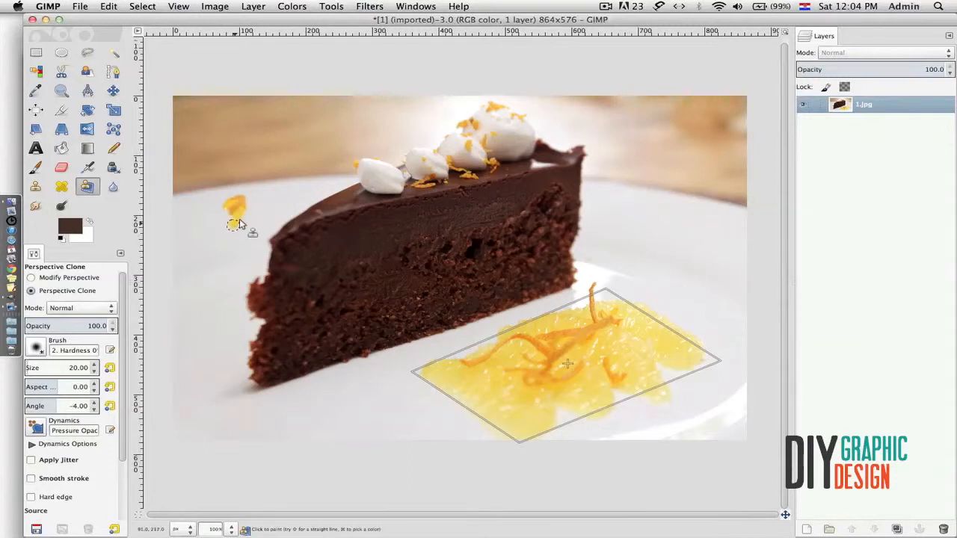
mouse_move(225, 242)
mouse_down()
mouse_move(228, 212)
mouse_move(192, 216)
mouse_move(234, 201)
mouse_move(242, 232)
mouse_move(233, 243)
mouse_move(179, 209)
mouse_move(204, 209)
mouse_up()
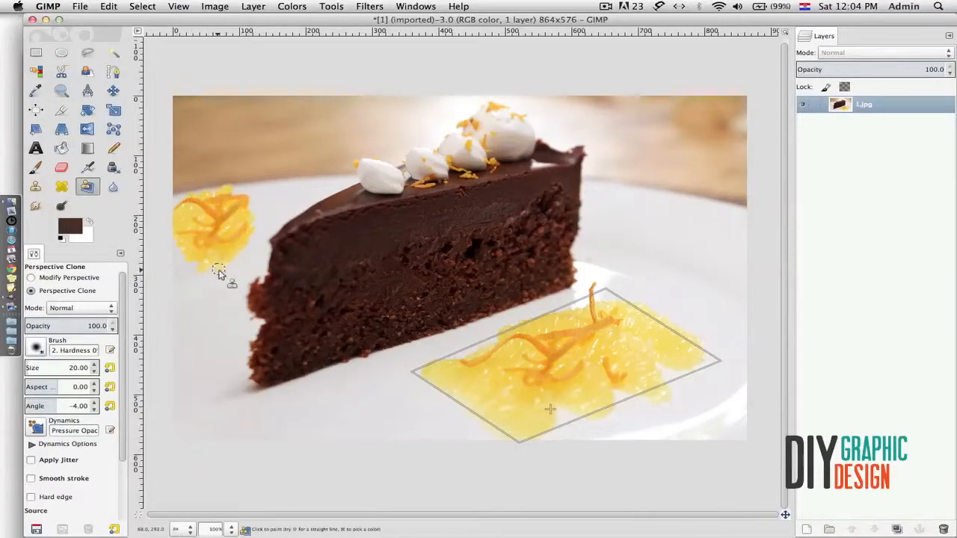
drag(199, 297, 188, 252)
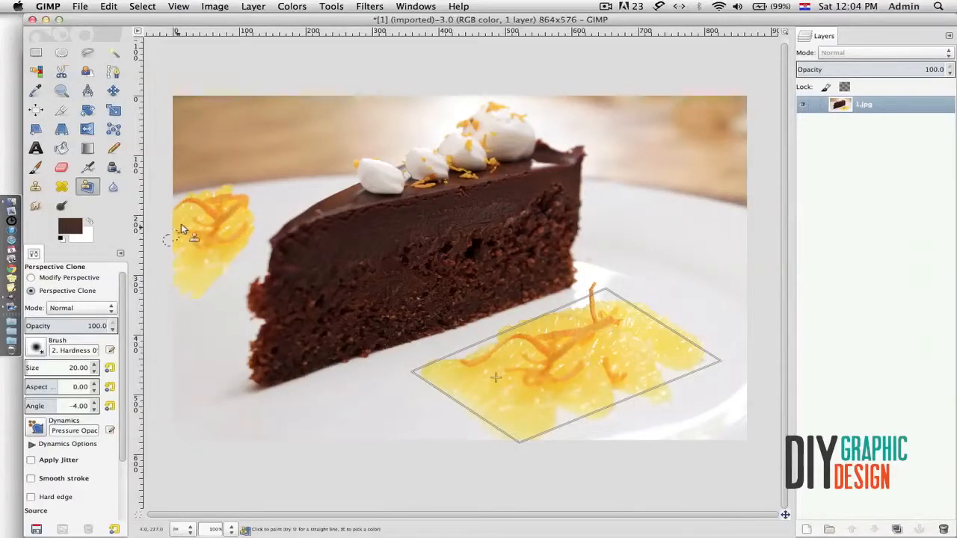
mouse_move(243, 240)
mouse_down()
mouse_move(254, 207)
mouse_move(235, 186)
mouse_move(269, 203)
mouse_move(259, 221)
mouse_move(261, 199)
mouse_move(236, 197)
mouse_move(277, 206)
mouse_move(214, 288)
mouse_move(312, 188)
mouse_move(292, 199)
mouse_move(283, 191)
mouse_move(285, 205)
mouse_move(306, 202)
mouse_move(277, 228)
mouse_move(322, 205)
mouse_move(287, 220)
mouse_move(245, 269)
mouse_move(198, 282)
mouse_up()
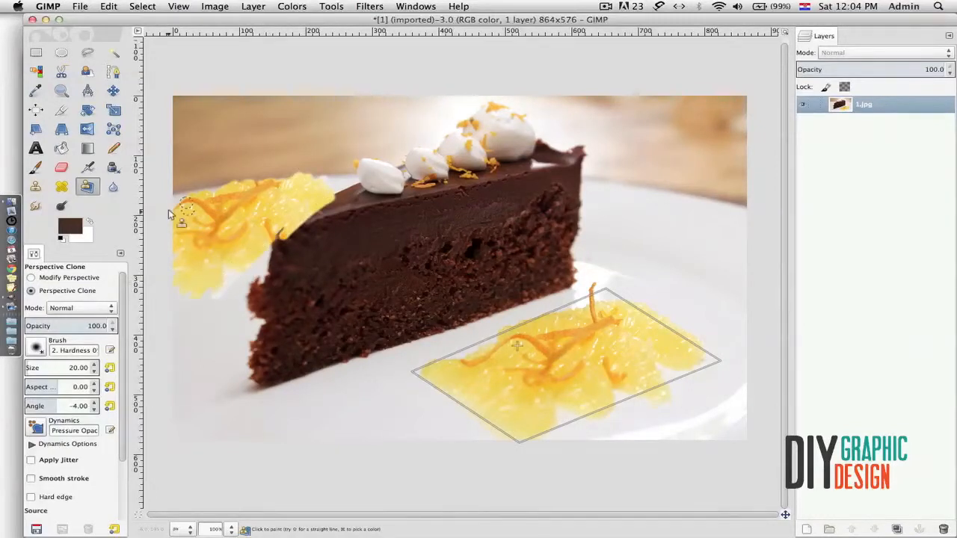
drag(193, 196, 236, 183)
mouse_move(291, 169)
mouse_down()
mouse_move(189, 181)
mouse_move(227, 150)
mouse_move(258, 152)
mouse_move(257, 169)
mouse_move(247, 157)
mouse_move(273, 175)
mouse_move(307, 159)
mouse_move(309, 196)
mouse_move(332, 193)
mouse_move(214, 306)
mouse_up()
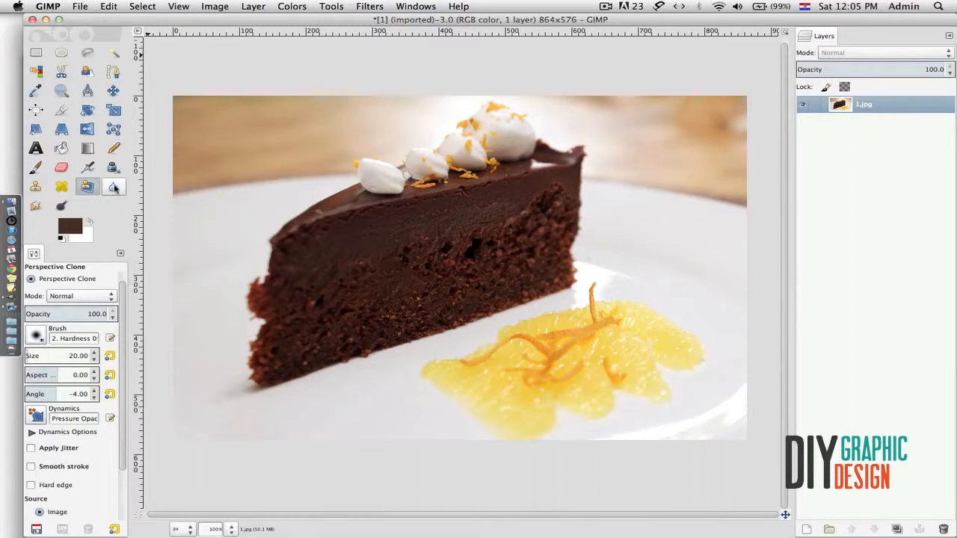
- Blur a patch of the cake's surface, then set Convolve Type to Sharpen and sharpen the cream dollops
click(114, 187)
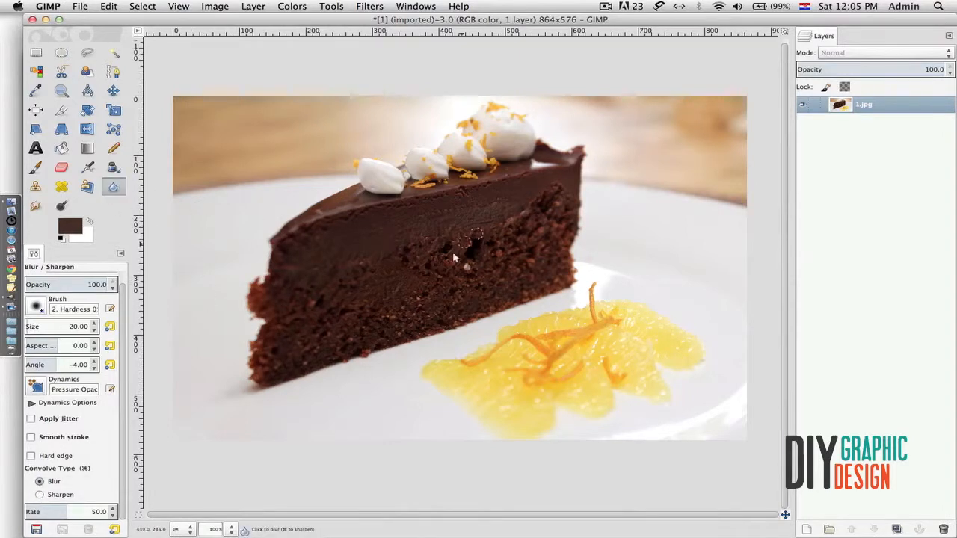
mouse_move(457, 230)
mouse_down()
mouse_move(437, 255)
mouse_move(479, 219)
mouse_up()
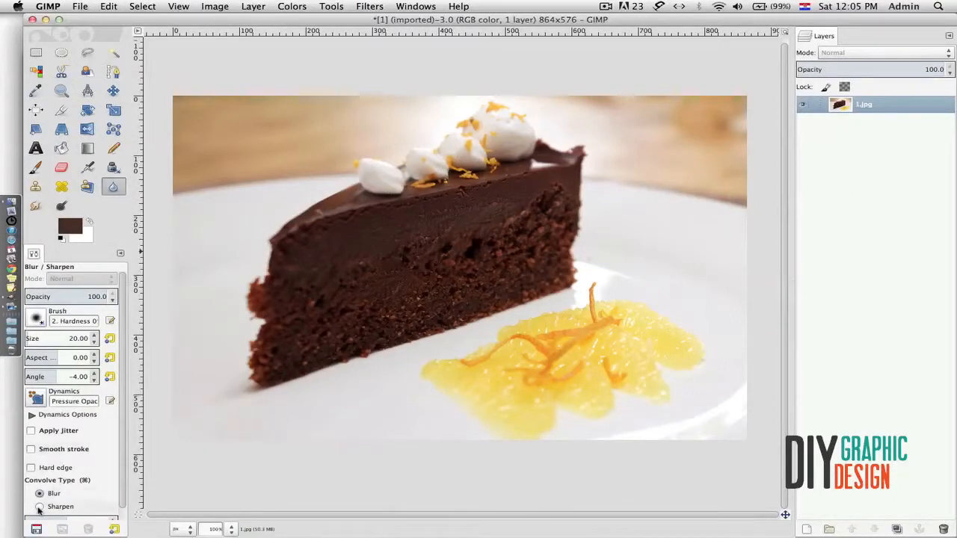
click(39, 507)
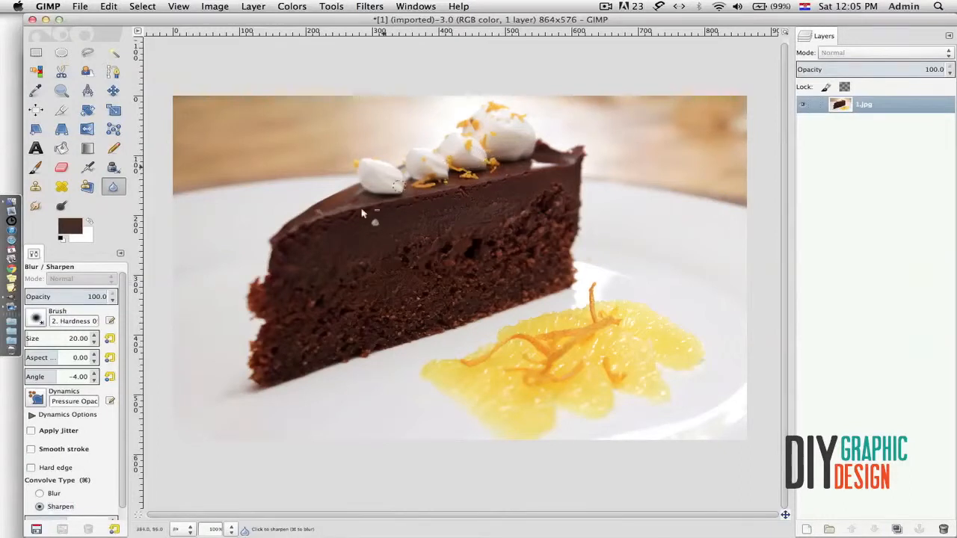
mouse_move(445, 171)
mouse_down()
mouse_move(432, 188)
mouse_move(431, 179)
mouse_up()
click(37, 207)
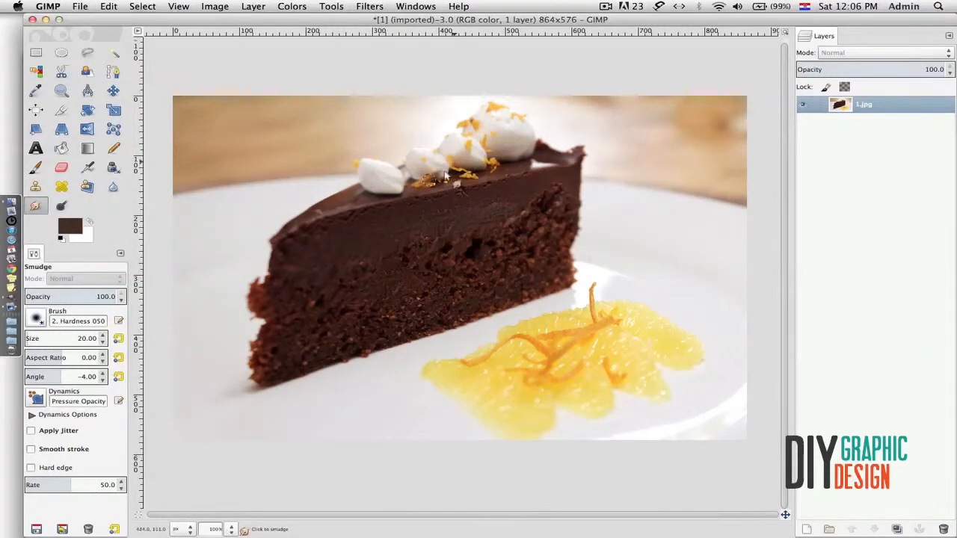
drag(449, 145, 372, 170)
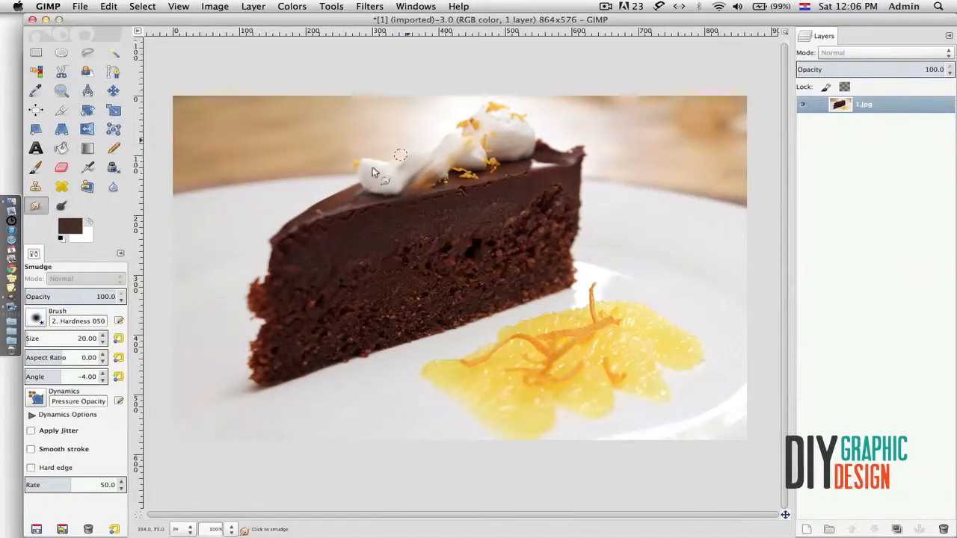
key(ctrl+z)
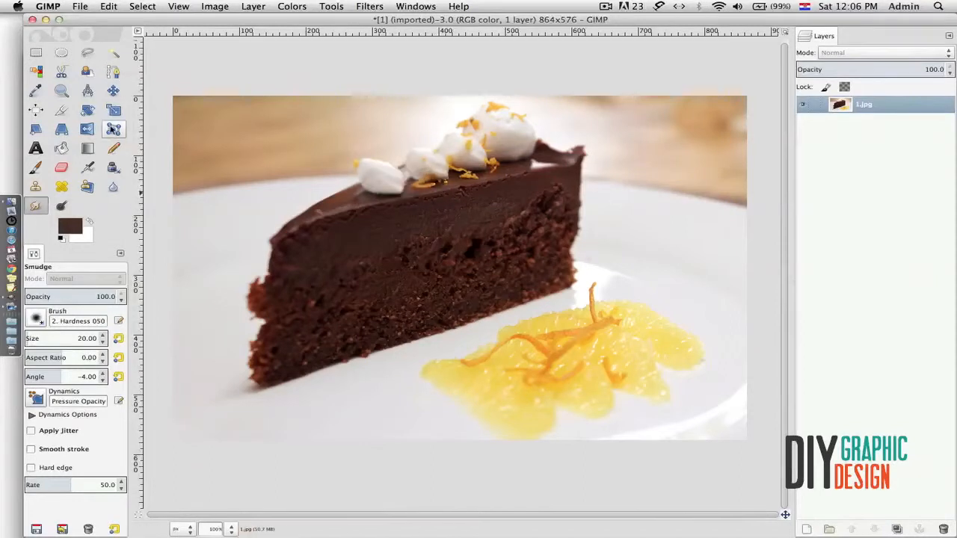
- Dodge-lighten the plate right of the cake and streaks along the cake's top edge
click(62, 208)
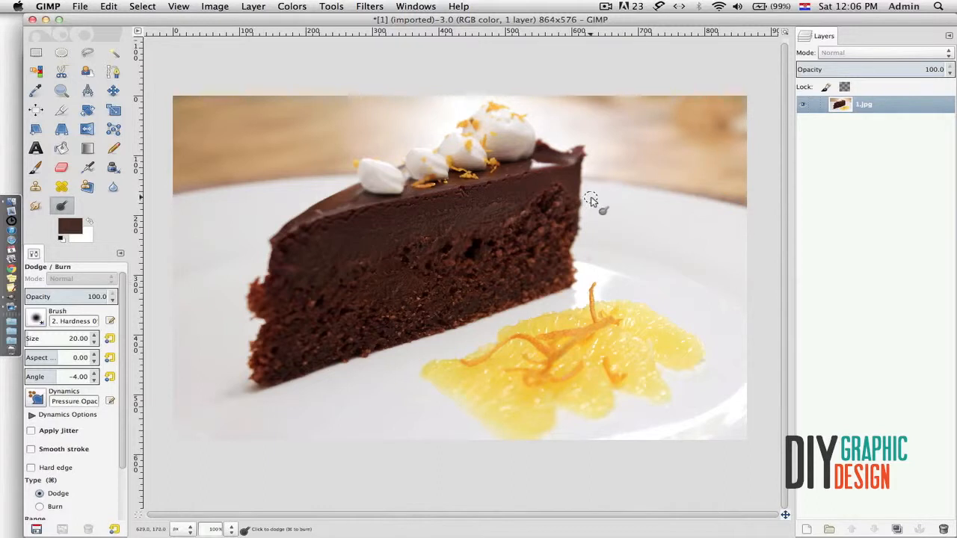
drag(597, 232, 638, 237)
mouse_move(544, 195)
mouse_down()
mouse_move(438, 222)
mouse_move(450, 200)
mouse_move(419, 204)
mouse_move(317, 243)
mouse_up()
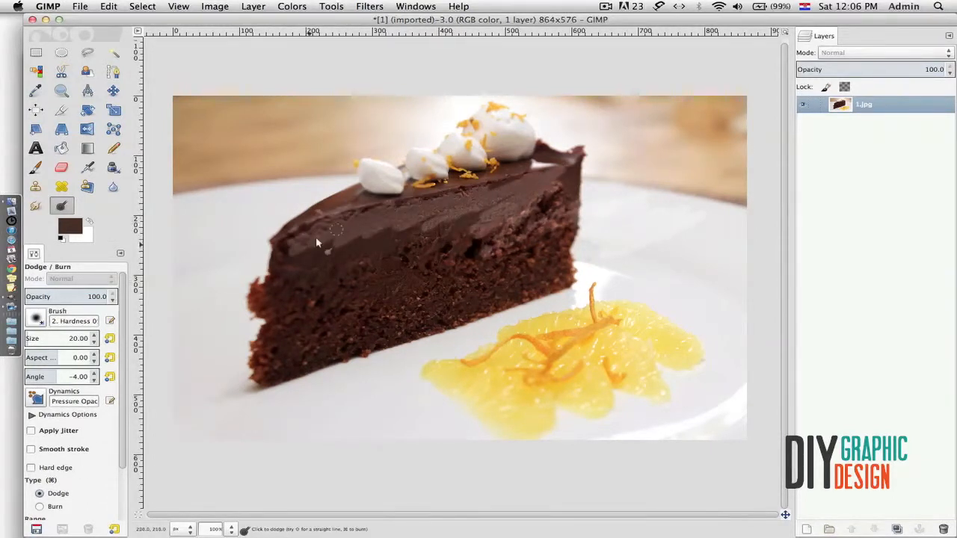
mouse_move(473, 193)
mouse_down()
mouse_move(491, 229)
mouse_move(430, 264)
mouse_move(421, 254)
mouse_move(429, 249)
mouse_move(415, 251)
mouse_move(424, 240)
mouse_move(407, 242)
mouse_move(421, 221)
mouse_move(292, 258)
mouse_up()
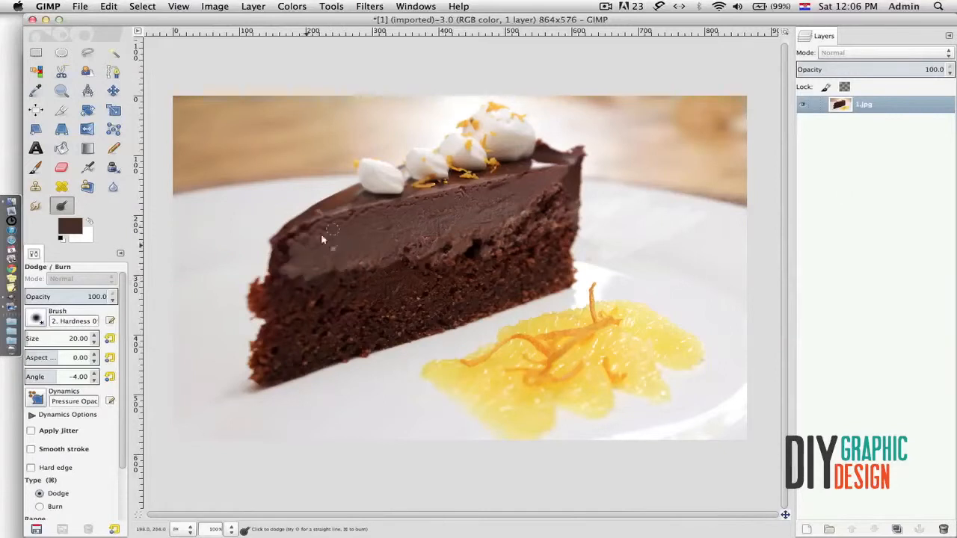
- Set Type to Burn, darken the chocolate layer, and widen the toolbox to five icons per row
click(40, 507)
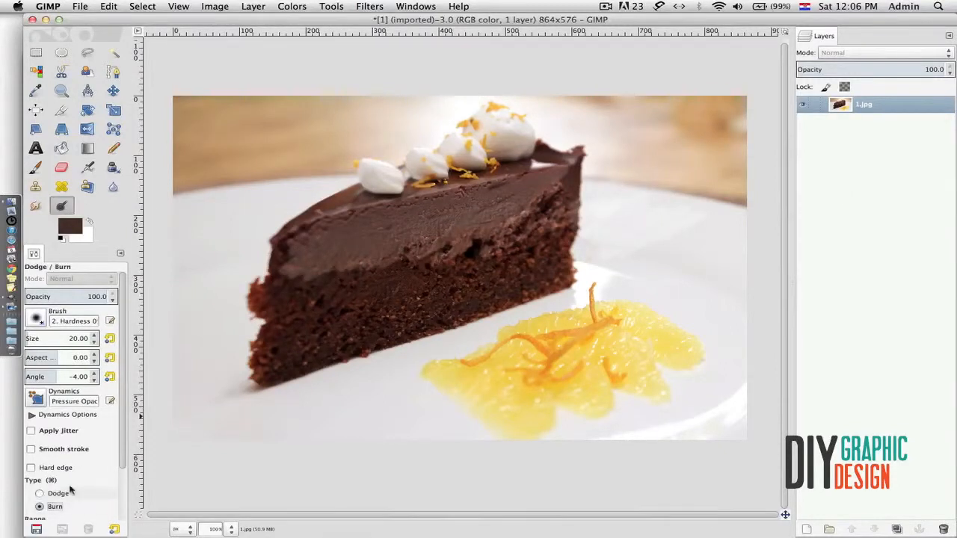
mouse_move(361, 248)
mouse_down()
mouse_move(354, 228)
mouse_move(294, 260)
mouse_move(367, 270)
mouse_move(524, 217)
mouse_move(515, 254)
mouse_move(557, 190)
mouse_up()
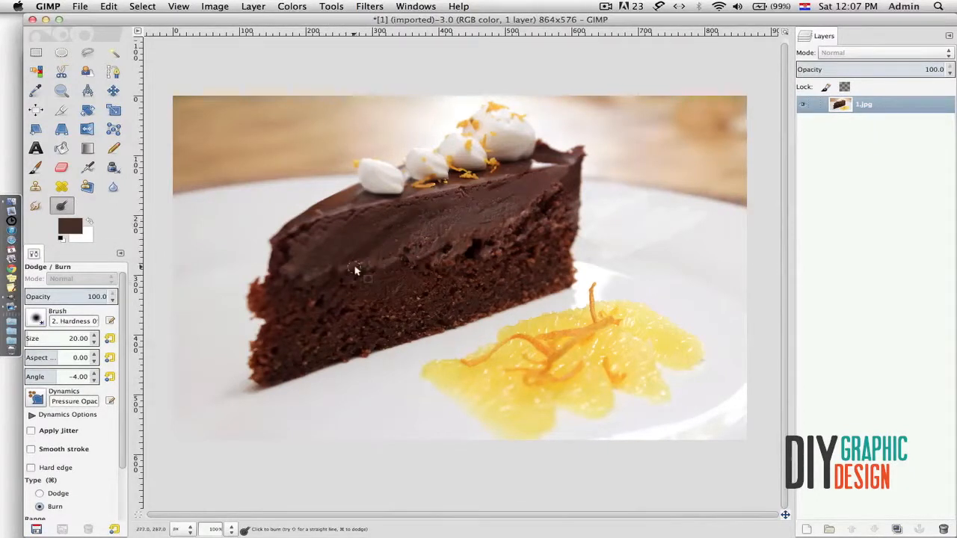
key(super+y)
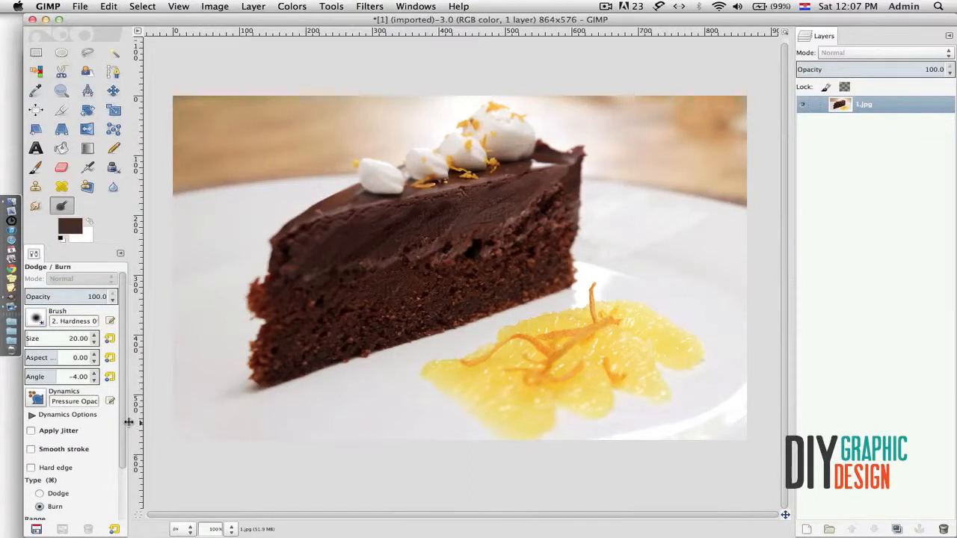
drag(128, 423, 135, 421)
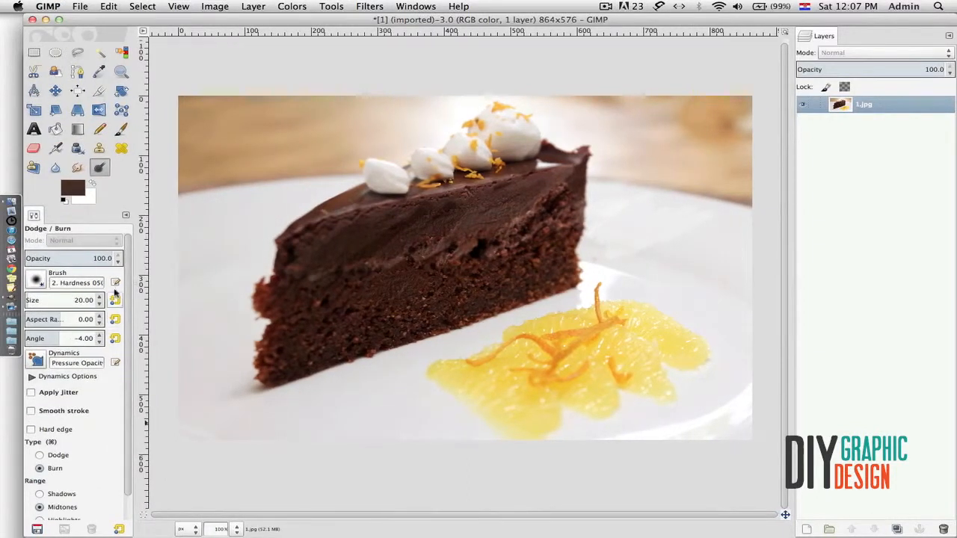
- Try Rectangle Select, Paths and Color Picker, then choose Bucket Fill with Shift+B
click(35, 53)
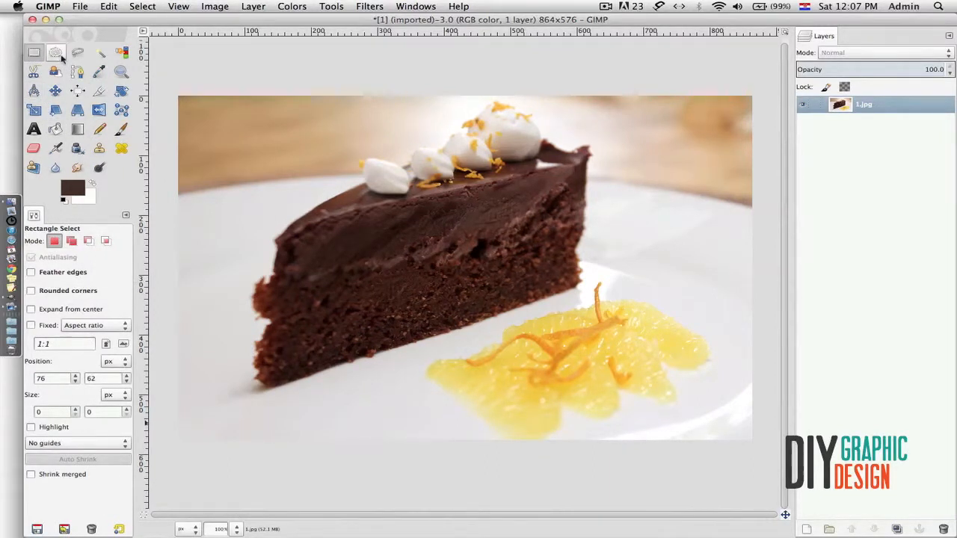
click(77, 71)
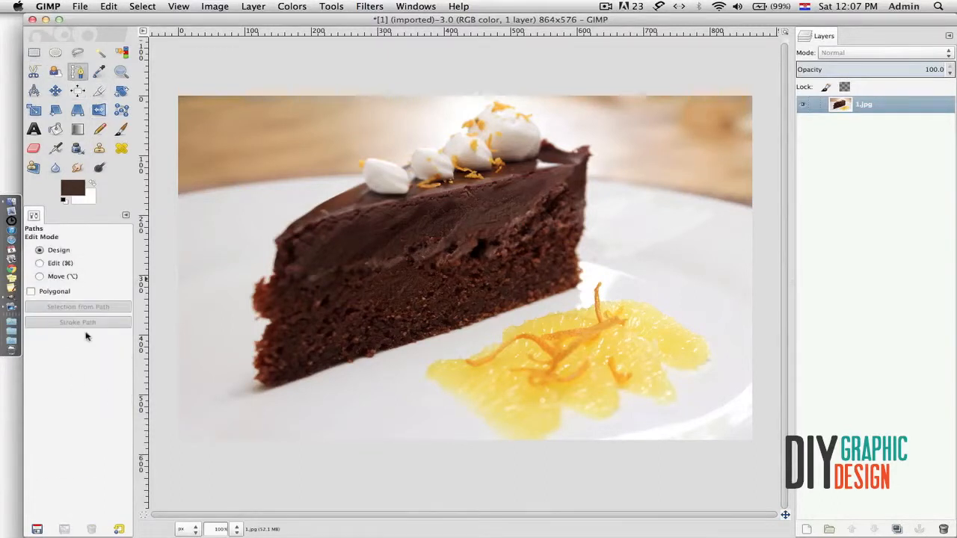
click(99, 71)
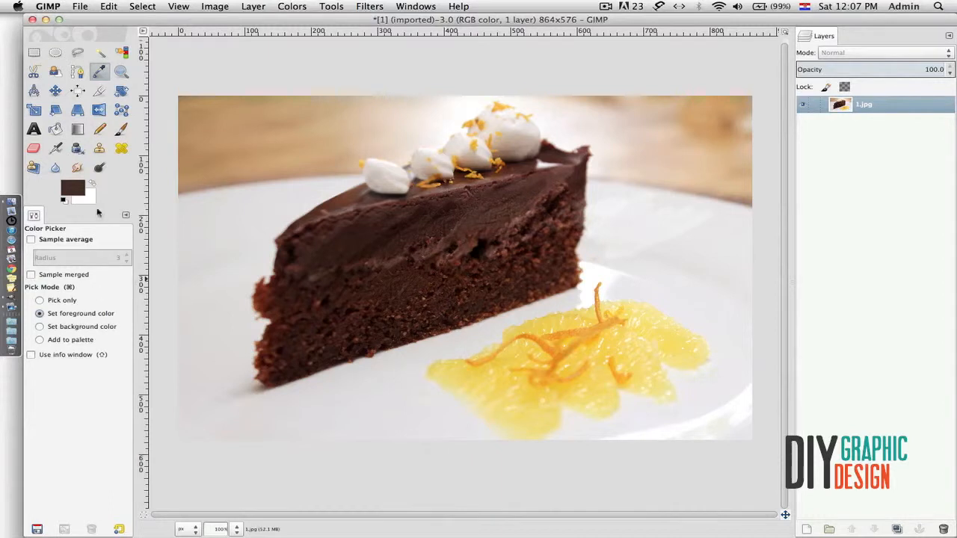
key(shift+b)
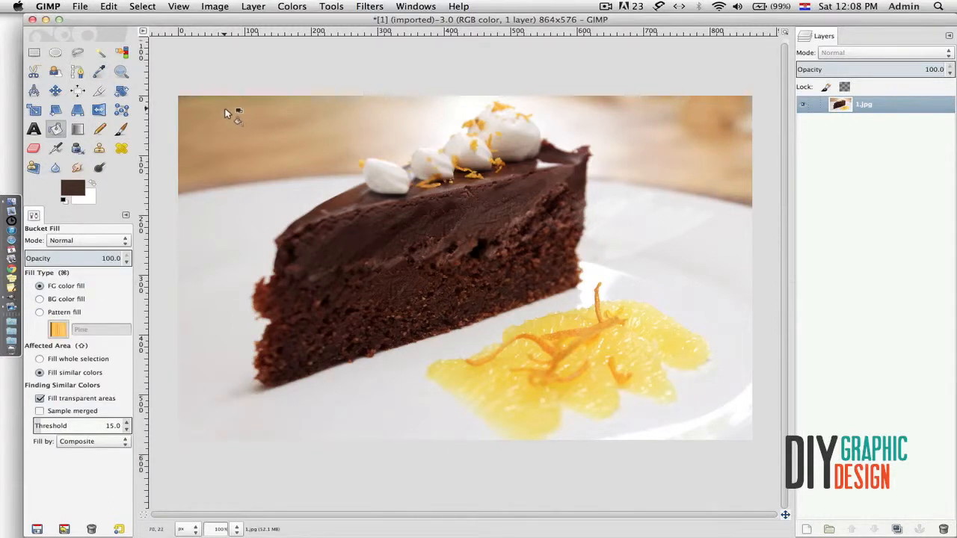